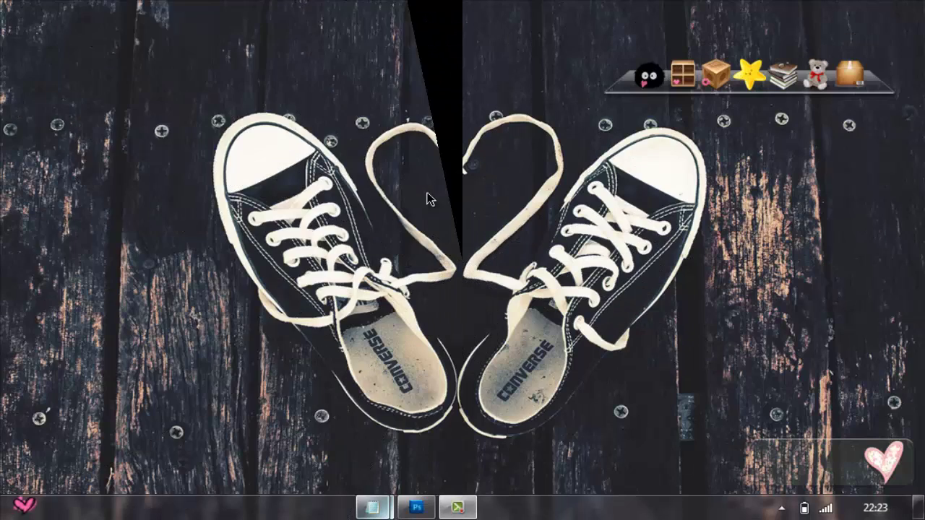
Bring the Photoshop window back and view the 023.JPG document
{"action": "left_click_drag", "start_coordinate": [645, 372], "coordinate": [693, 305]}
{"action": "left_click_drag", "start_coordinate": [711, 336], "coordinate": [710, 457]}
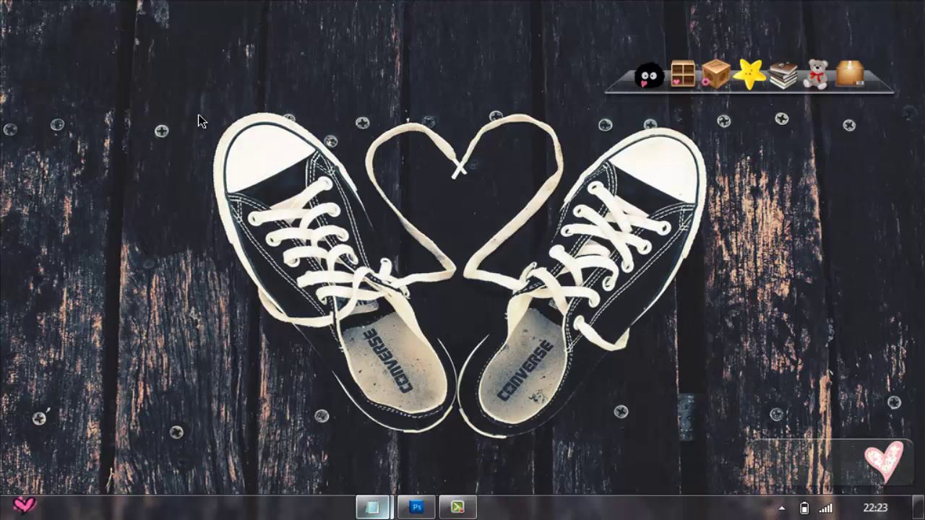
{"action": "left_click_drag", "start_coordinate": [169, 57], "coordinate": [743, 399]}
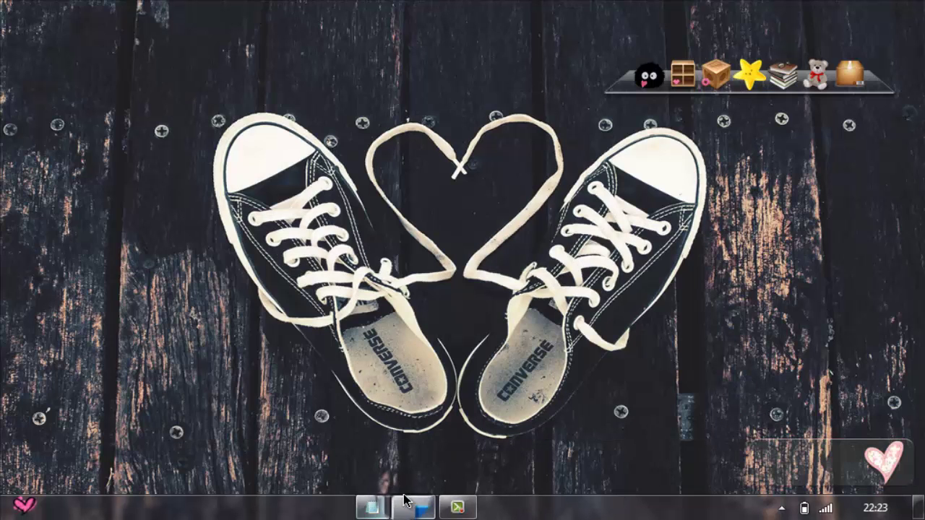
{"action": "left_click", "coordinate": [412, 516]}
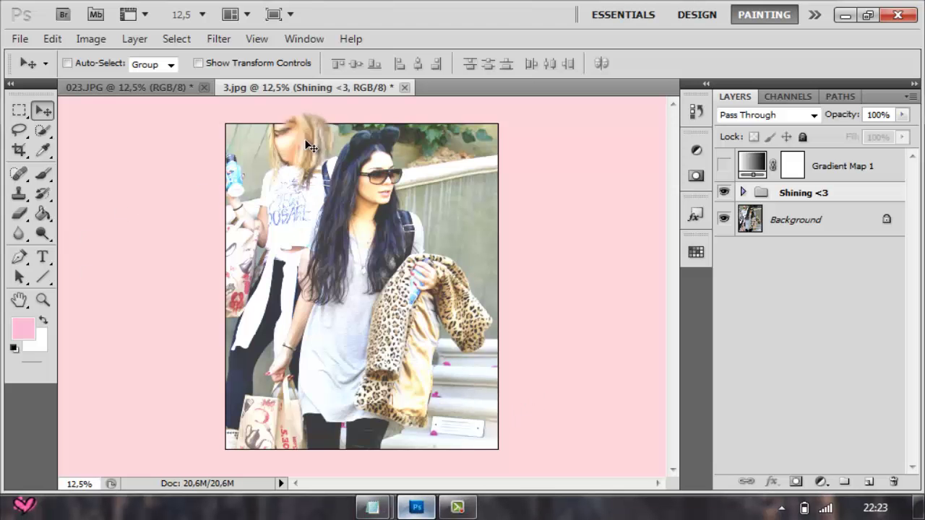
{"action": "left_click", "coordinate": [146, 85]}
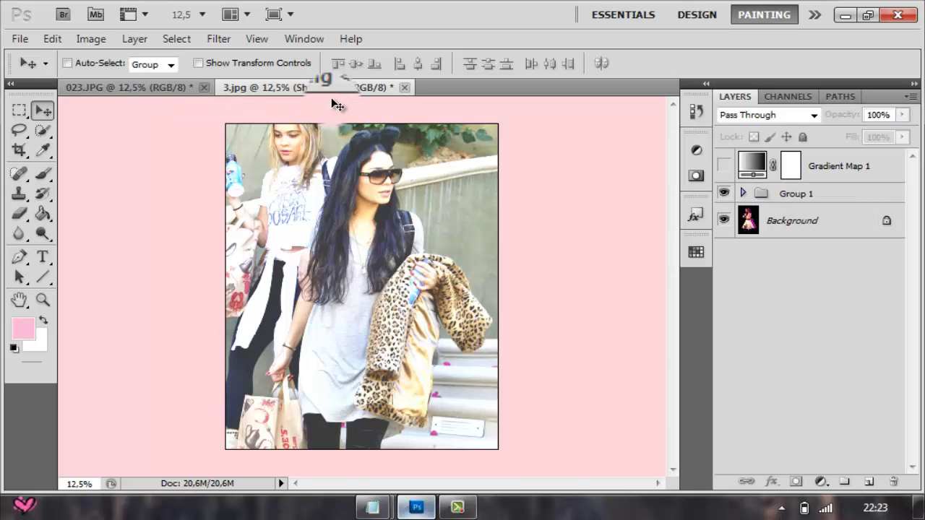
Move the Gradient Map layer above Group 1, then return to 3.jpg
{"action": "left_click_drag", "start_coordinate": [864, 193], "coordinate": [860, 194]}
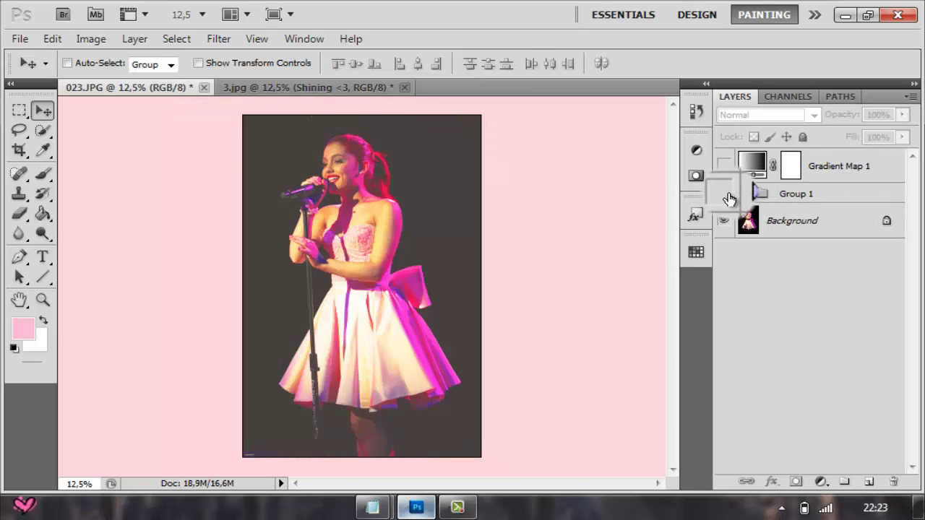
{"action": "left_click", "coordinate": [306, 87]}
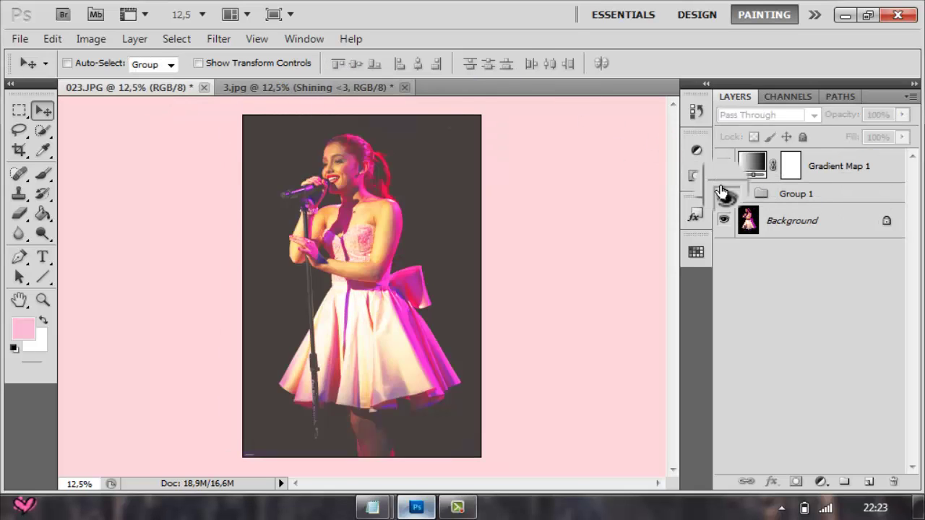
{"action": "left_click_drag", "start_coordinate": [723, 192], "coordinate": [723, 198]}
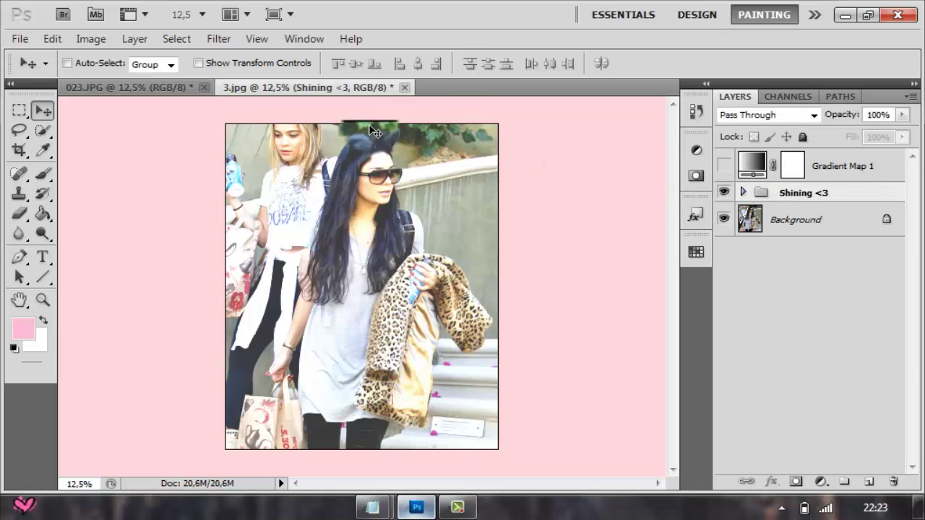
{"action": "left_click", "coordinate": [18, 33]}
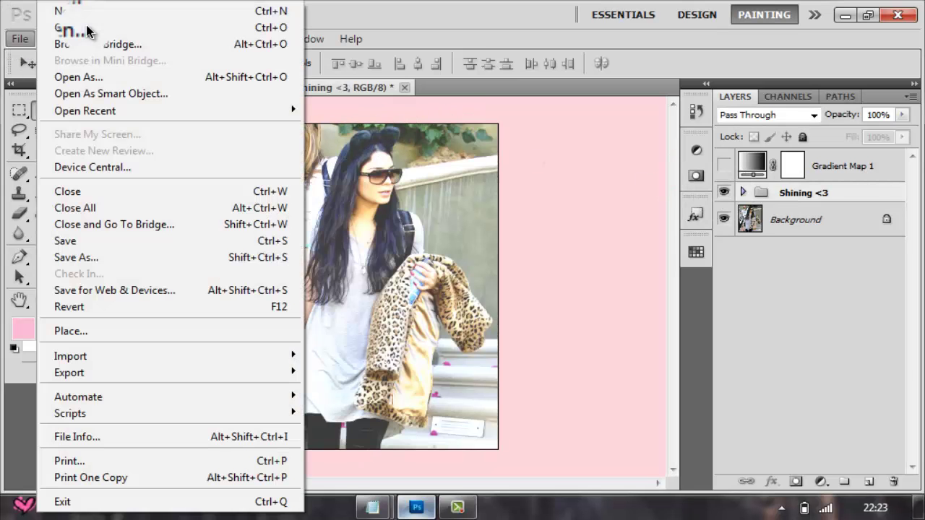
{"action": "left_click", "coordinate": [20, 36]}
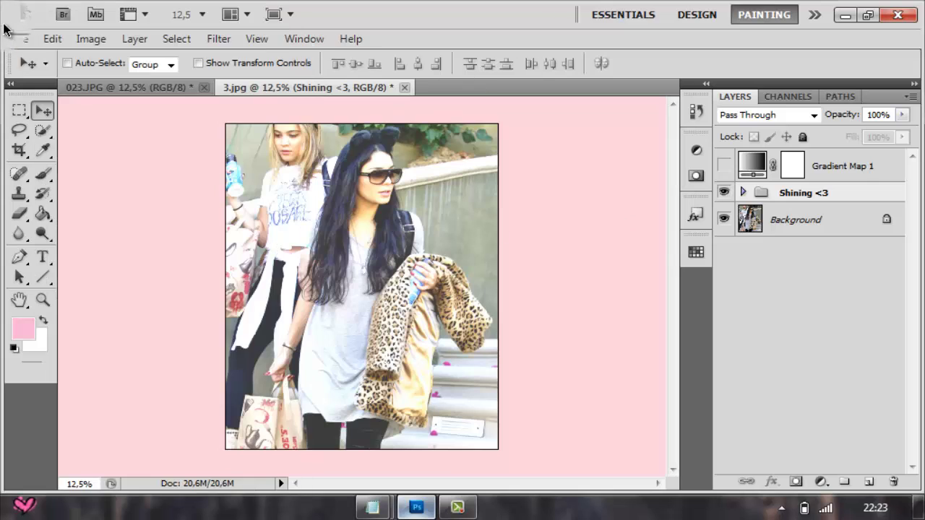
{"action": "left_click", "coordinate": [21, 40]}
{"action": "left_click", "coordinate": [22, 41]}
{"action": "left_click", "coordinate": [22, 41]}
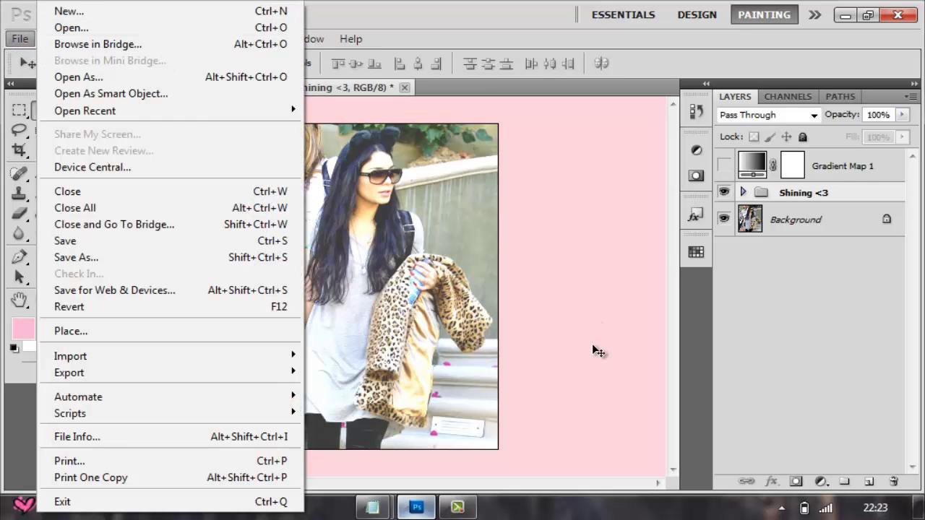
{"action": "left_click", "coordinate": [527, 506]}
{"action": "left_click", "coordinate": [457, 507]}
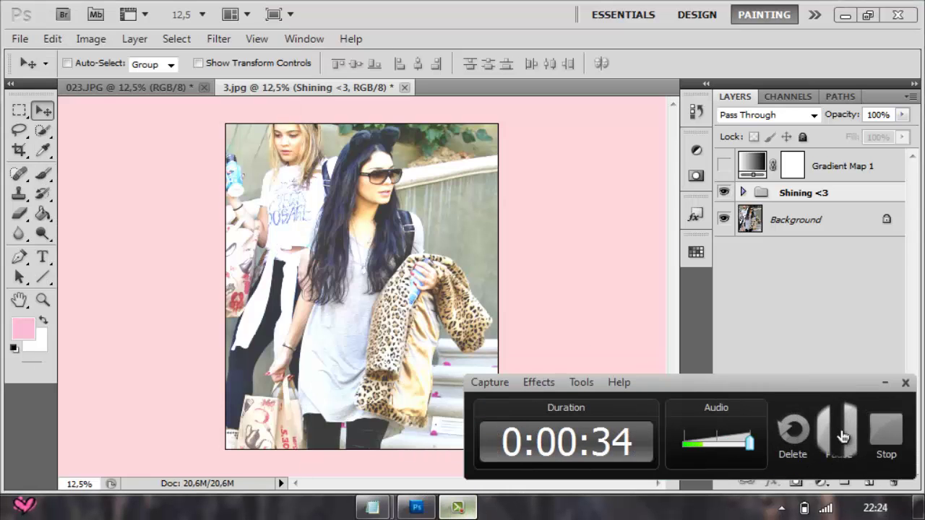
{"action": "left_click", "coordinate": [843, 436]}
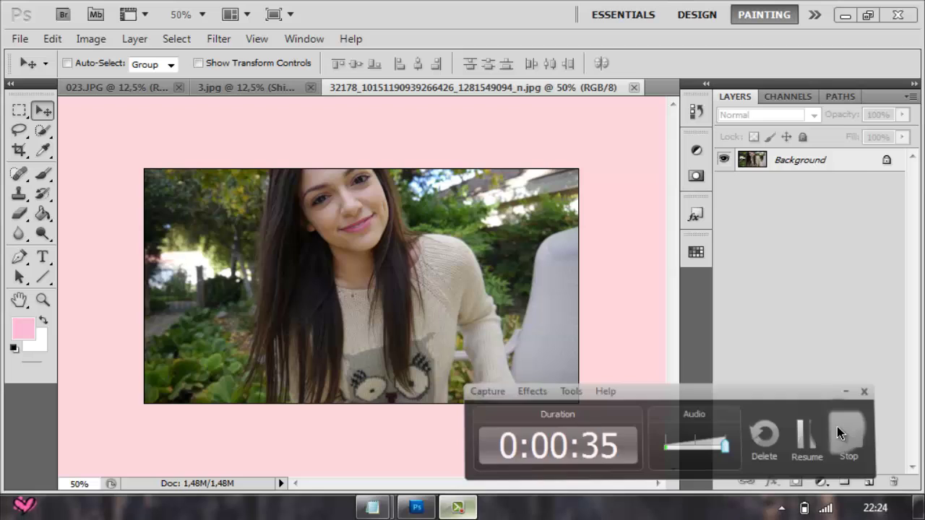
{"action": "left_click", "coordinate": [837, 426]}
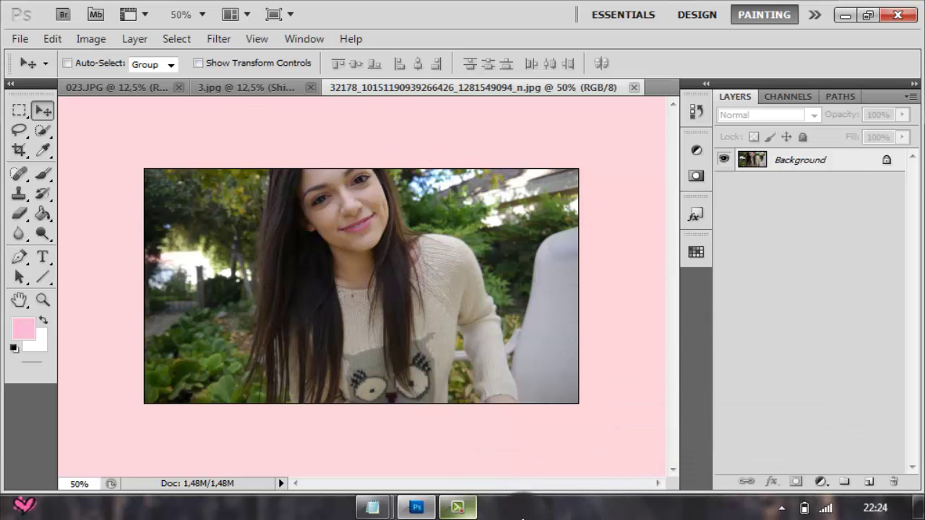
{"action": "mouse_move", "coordinate": [458, 493]}
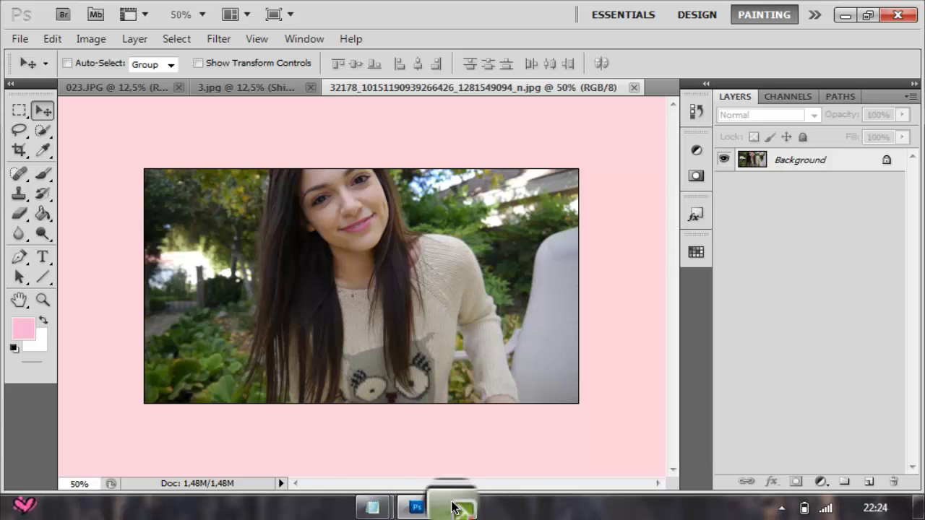
{"action": "left_click", "coordinate": [455, 508]}
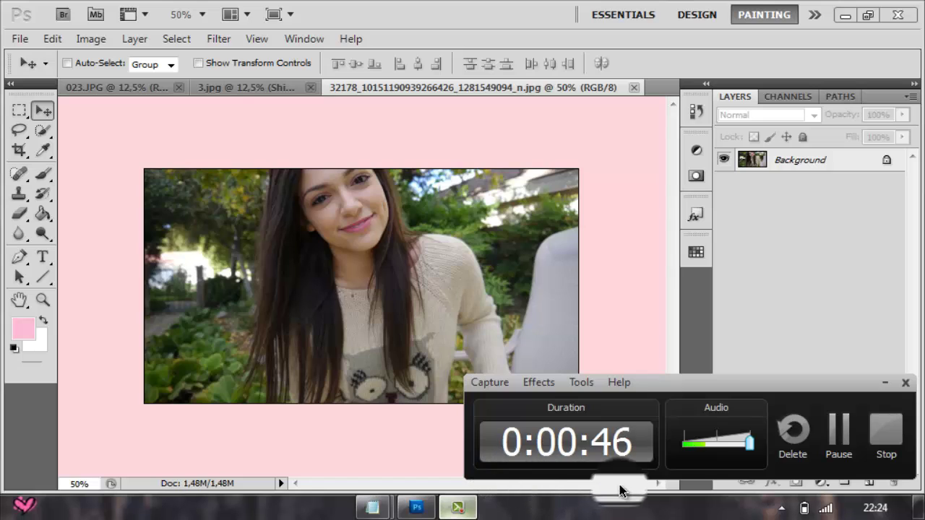
Show and then close the Animation panel, then display the Adjustments panel over Untitled-1
{"action": "left_click", "coordinate": [836, 434]}
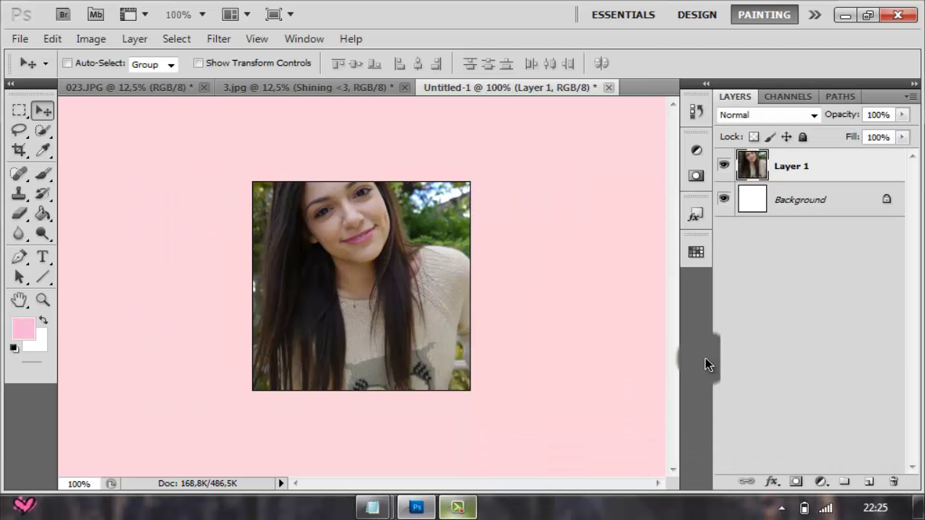
{"action": "left_click", "coordinate": [304, 40]}
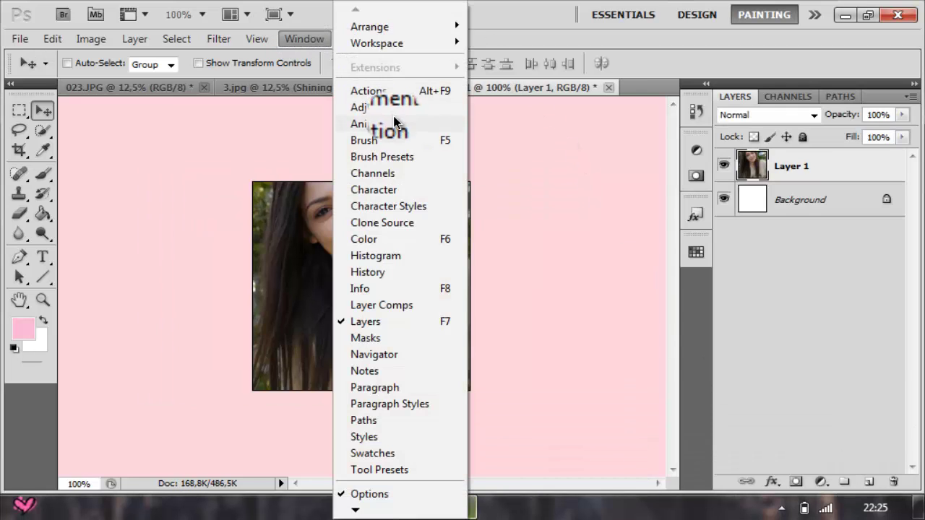
{"action": "left_click", "coordinate": [375, 123]}
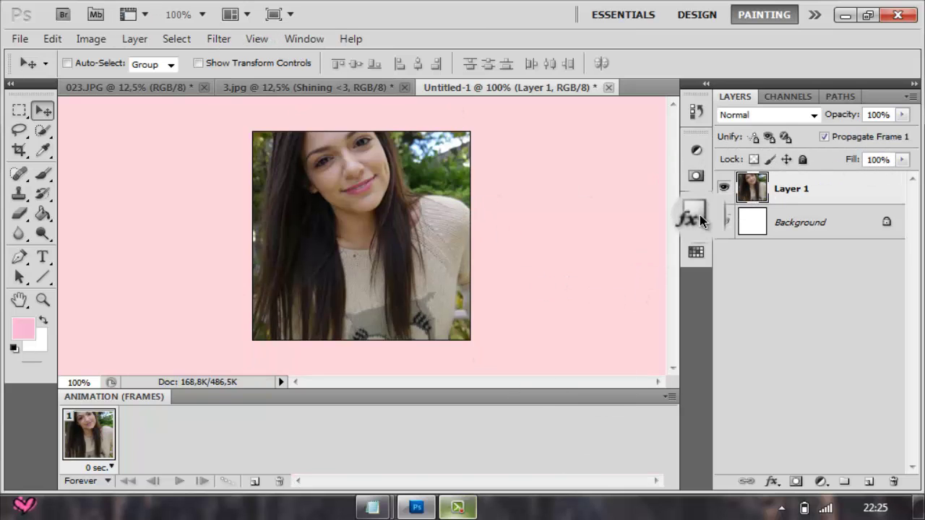
{"action": "right_click", "coordinate": [123, 396]}
{"action": "left_click", "coordinate": [164, 275]}
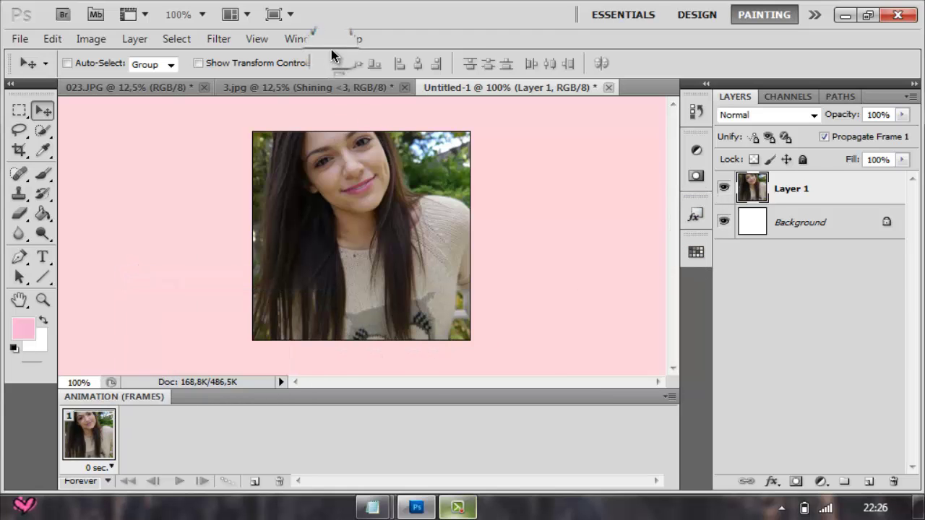
{"action": "left_click", "coordinate": [311, 38]}
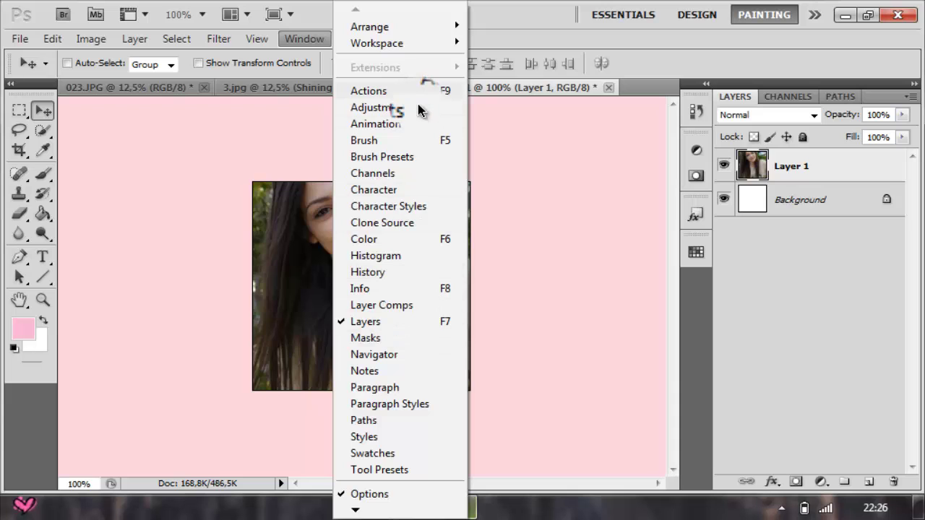
{"action": "left_click", "coordinate": [419, 108]}
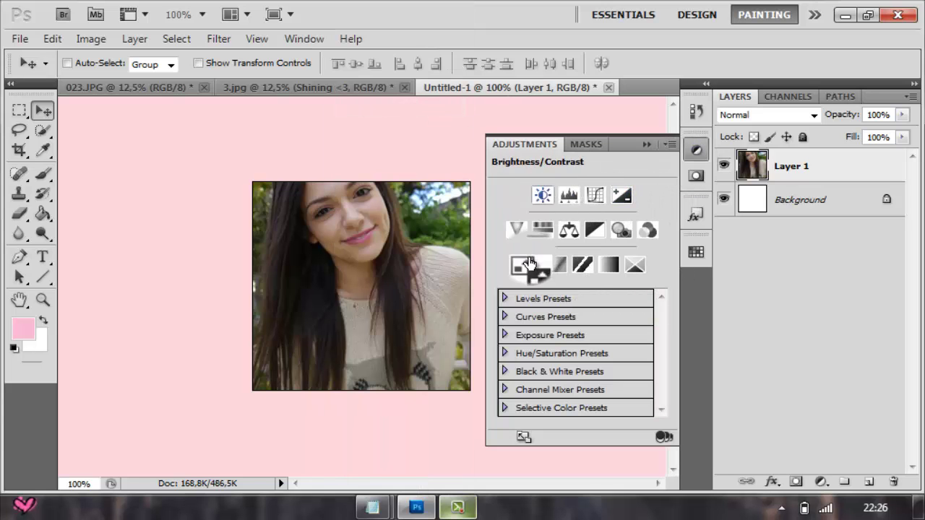
Add a Brightness/Contrast adjustment layer with brightness raised to 56
{"action": "left_click", "coordinate": [542, 194]}
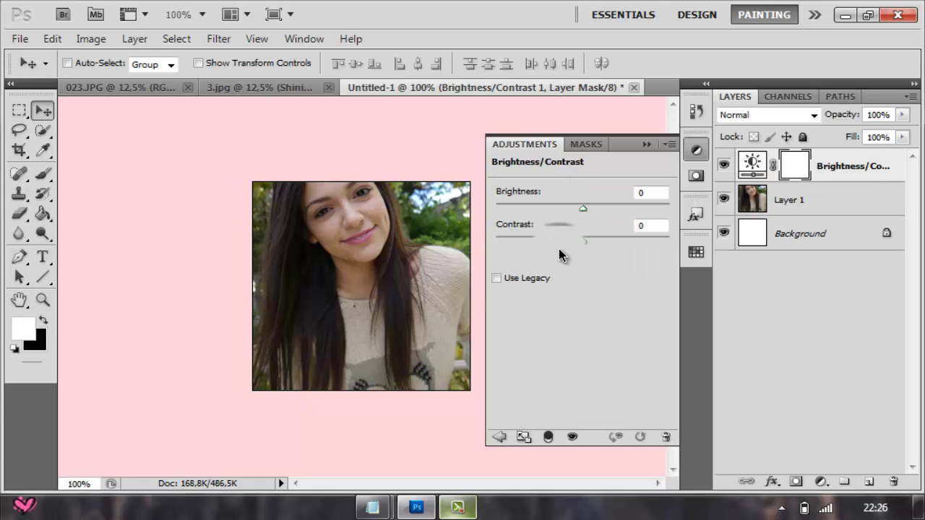
{"action": "left_click_drag", "start_coordinate": [584, 209], "coordinate": [524, 247]}
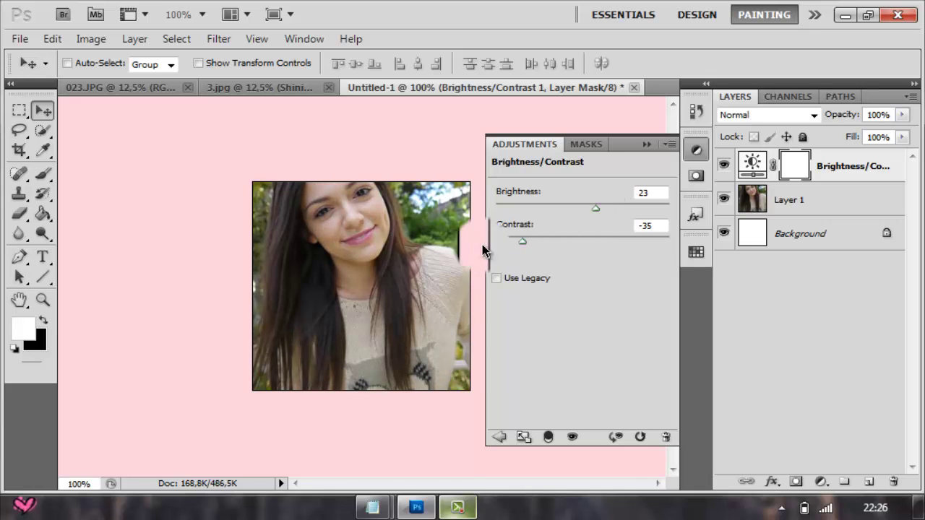
{"action": "left_click_drag", "start_coordinate": [595, 206], "coordinate": [614, 209]}
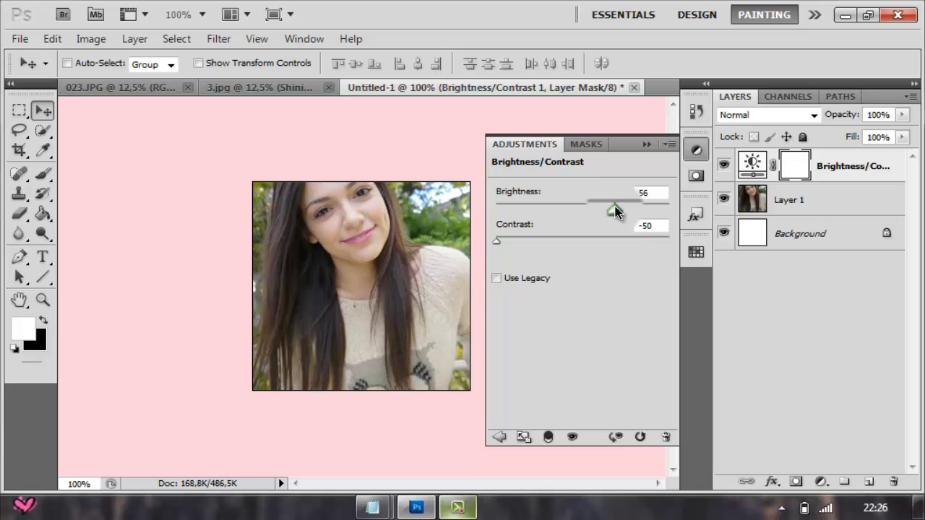
Add a Levels adjustment layer with the output black level set to 31
{"action": "left_click", "coordinate": [500, 437]}
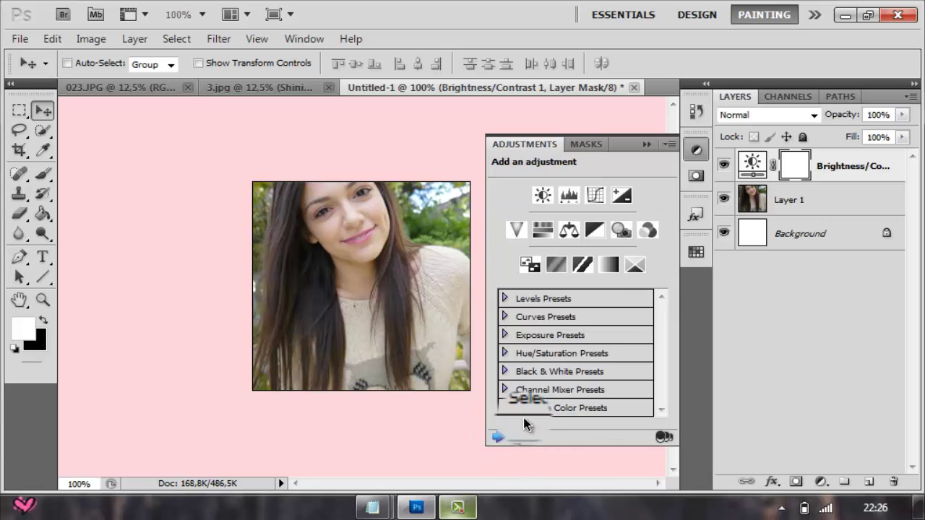
{"action": "left_click", "coordinate": [573, 206]}
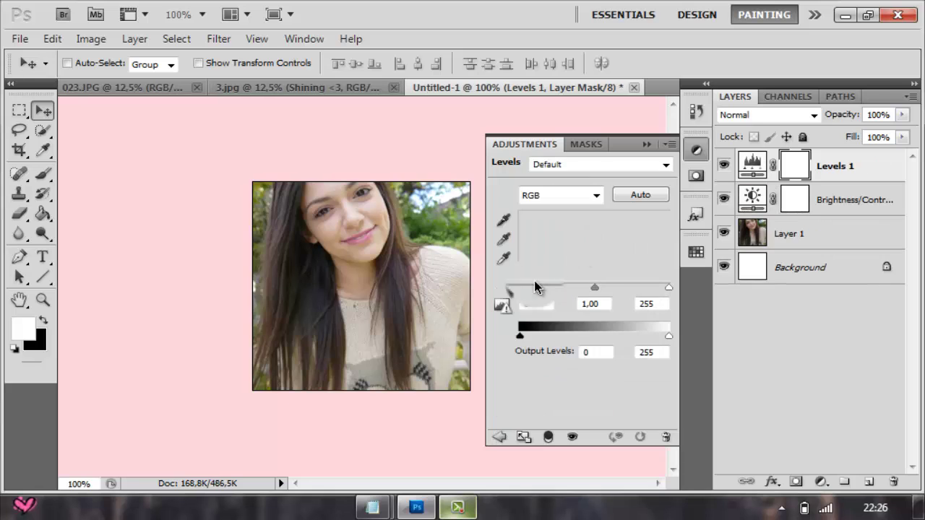
{"action": "left_click_drag", "start_coordinate": [520, 335], "coordinate": [543, 335]}
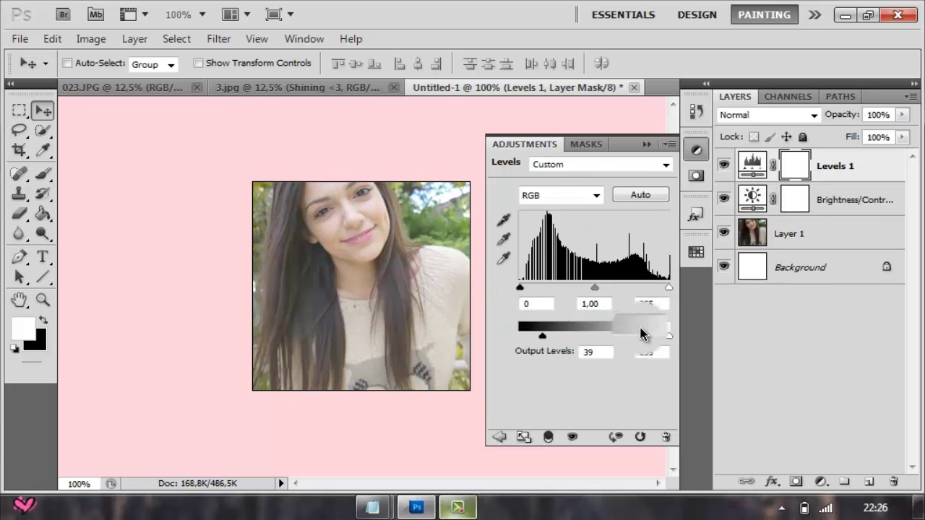
{"action": "mouse_move", "coordinate": [668, 335]}
{"action": "left_mouse_down"}
{"action": "mouse_move", "coordinate": [650, 335]}
{"action": "mouse_move", "coordinate": [679, 336]}
{"action": "left_mouse_up"}
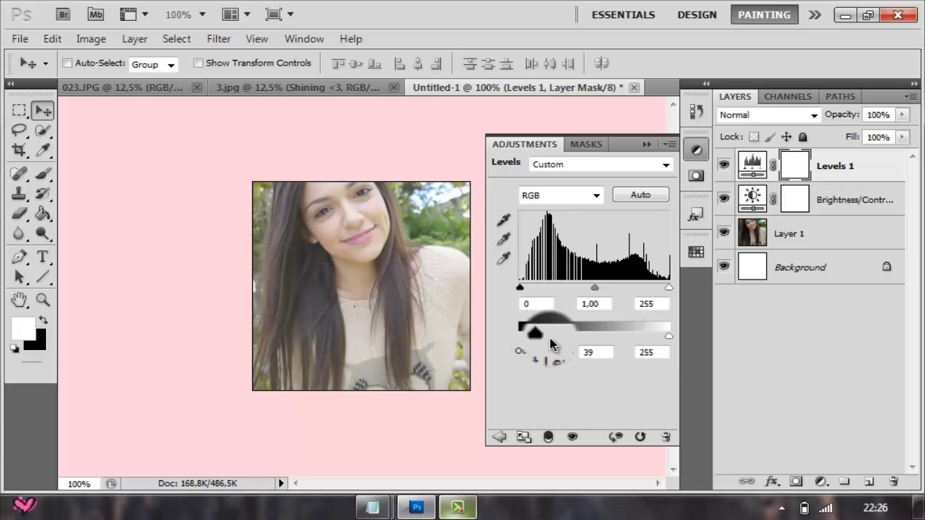
{"action": "mouse_move", "coordinate": [550, 345]}
{"action": "left_mouse_down"}
{"action": "mouse_move", "coordinate": [525, 344]}
{"action": "mouse_move", "coordinate": [539, 345]}
{"action": "left_mouse_up"}
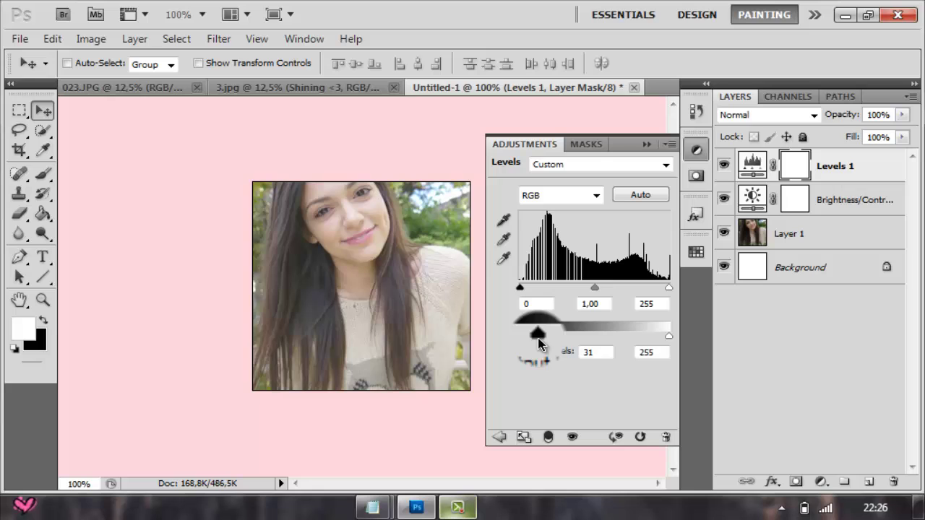
Add a Curves layer with shadows pulled down and highlights lifted into an S-curve
{"action": "left_click", "coordinate": [498, 436]}
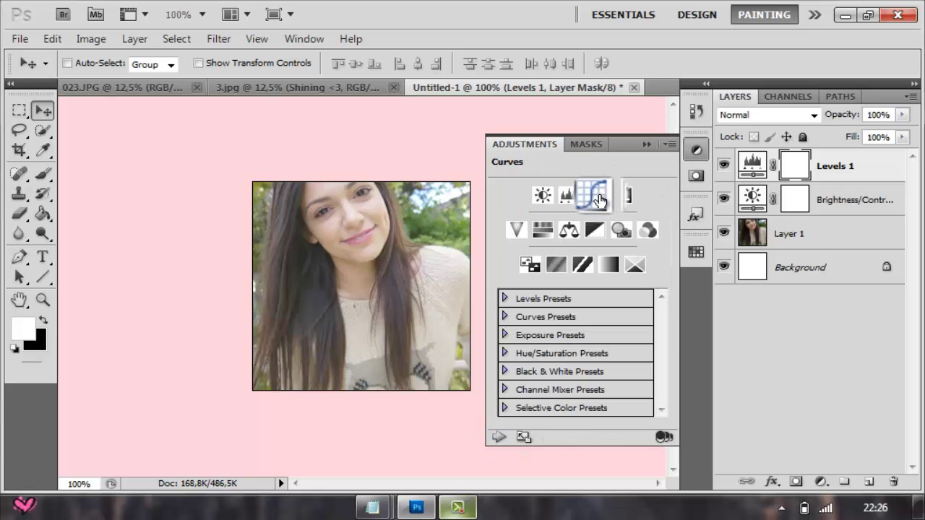
{"action": "left_click", "coordinate": [599, 197]}
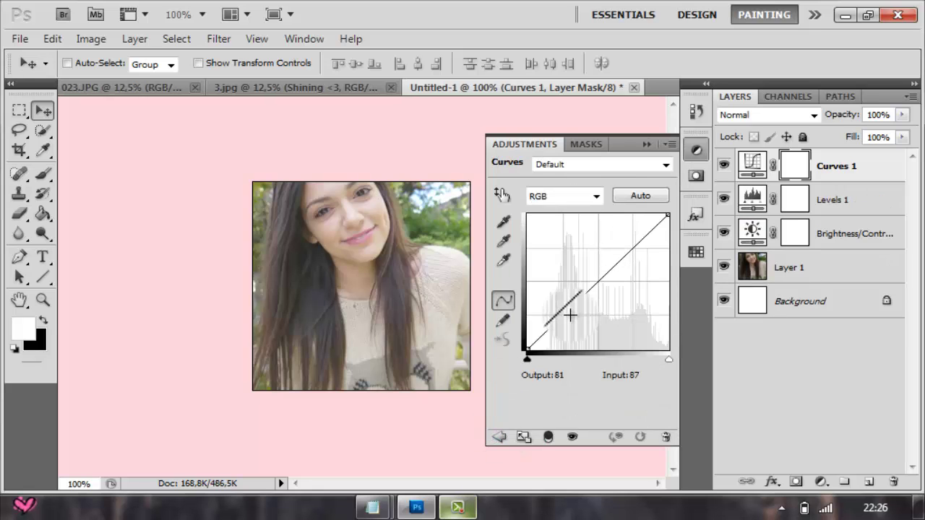
{"action": "left_click_drag", "start_coordinate": [570, 315], "coordinate": [572, 317]}
{"action": "left_click_drag", "start_coordinate": [630, 253], "coordinate": [634, 247]}
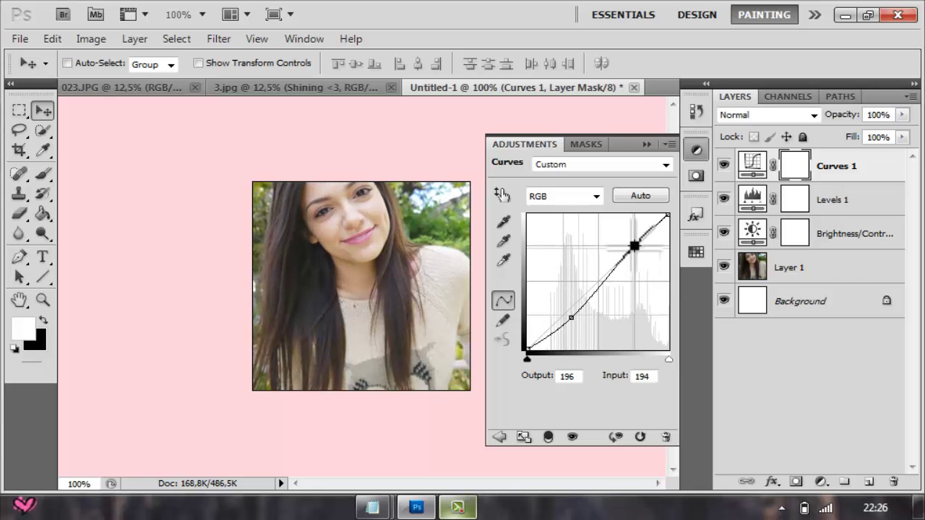
Add an Exposure layer at +0,45 exposure with gamma slightly adjusted to 0.86
{"action": "left_click", "coordinate": [503, 440]}
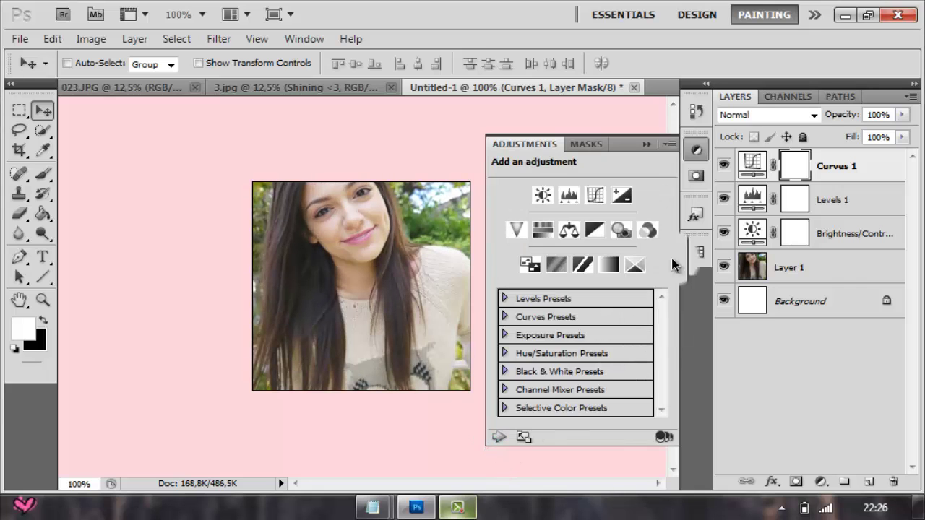
{"action": "left_click", "coordinate": [621, 194]}
{"action": "left_click_drag", "start_coordinate": [609, 218], "coordinate": [574, 241]}
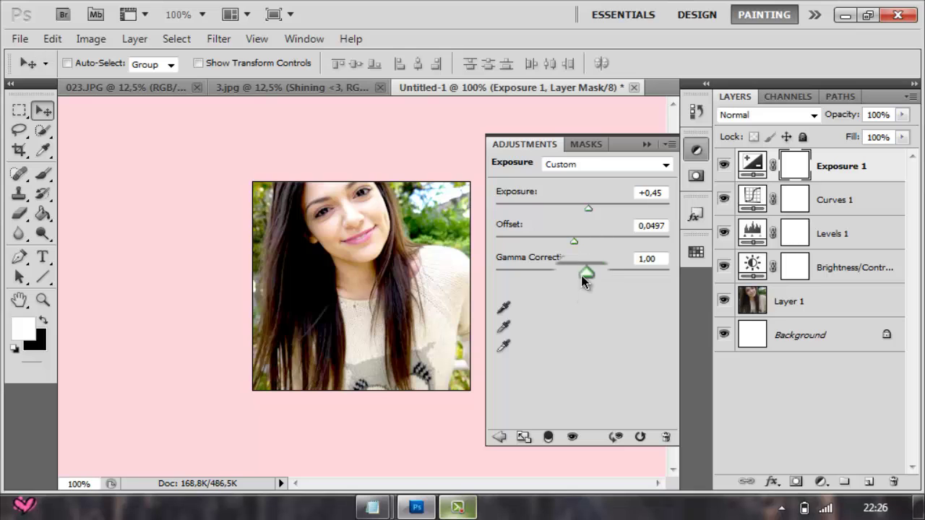
{"action": "left_click_drag", "start_coordinate": [582, 274], "coordinate": [592, 275]}
{"action": "left_click", "coordinate": [508, 439]}
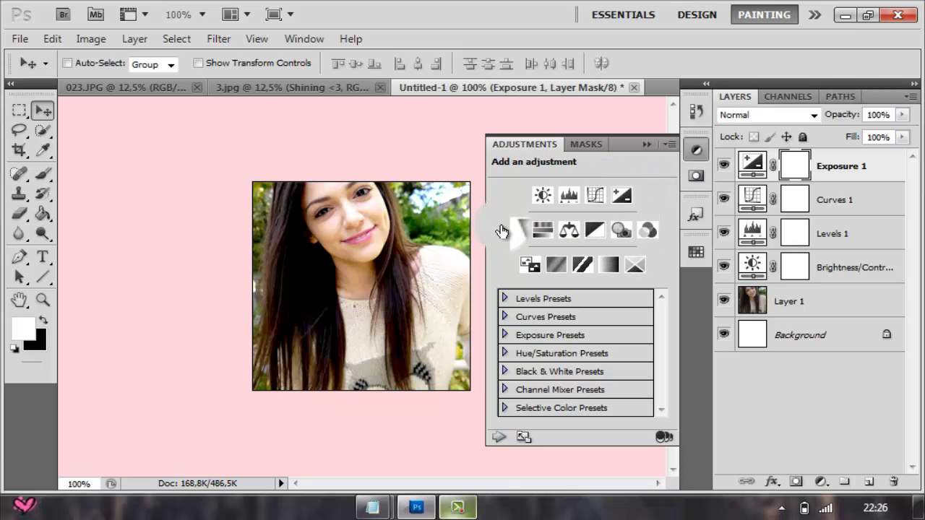
Add a Vibrance layer at +46 vibrance/+7 saturation and a second one at +9 vibrance
{"action": "left_click", "coordinate": [610, 204]}
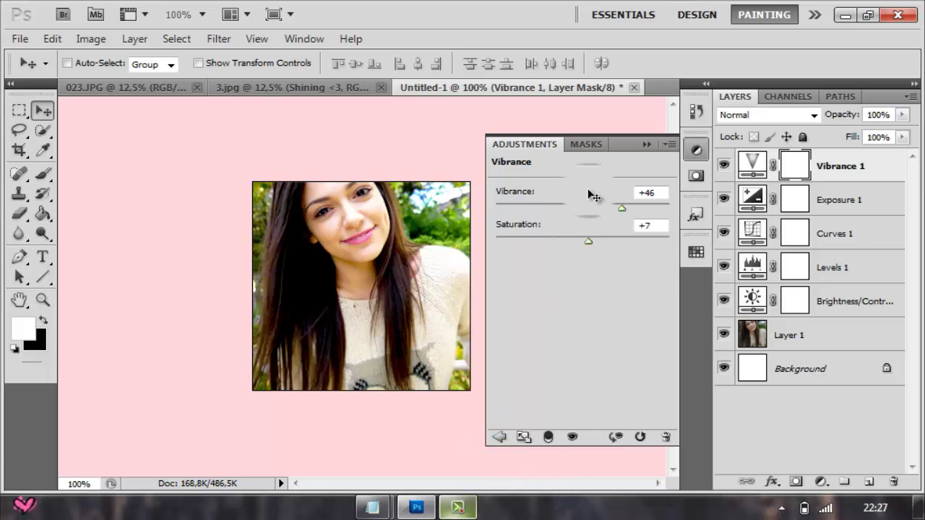
{"action": "left_click", "coordinate": [499, 437]}
{"action": "left_click", "coordinate": [514, 227]}
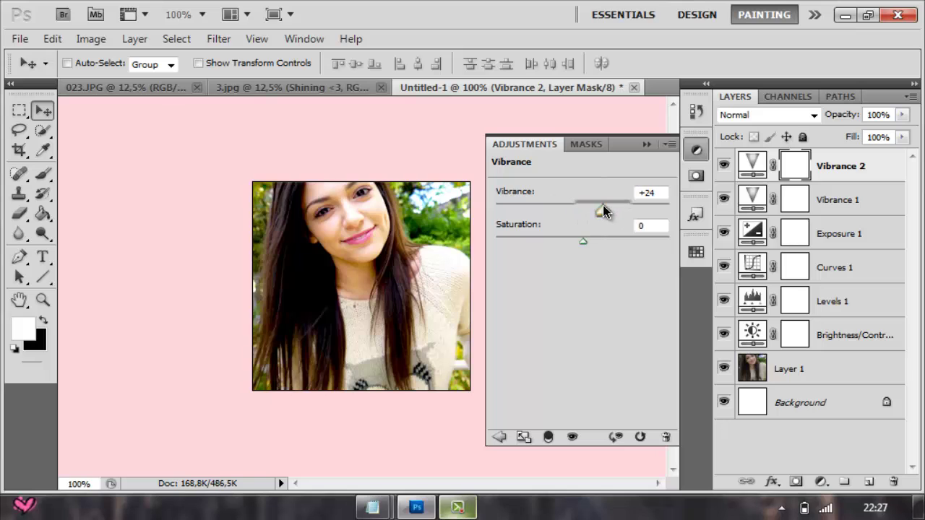
{"action": "left_click_drag", "start_coordinate": [603, 211], "coordinate": [697, 210]}
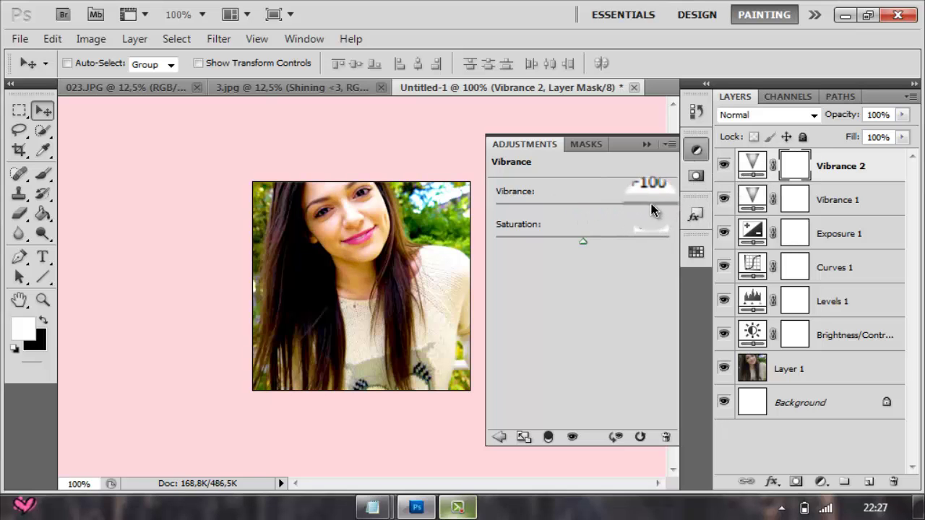
{"action": "left_click_drag", "start_coordinate": [650, 210], "coordinate": [630, 214]}
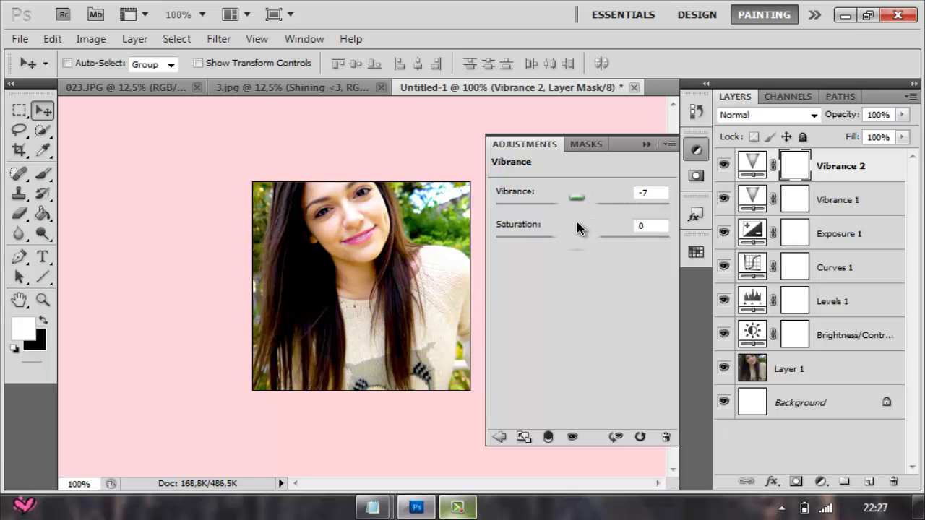
{"action": "left_click_drag", "start_coordinate": [576, 222], "coordinate": [590, 218]}
Add Photo Filter, Color Balance and a pink-to-white Gradient Map, undoing a trial Reverse
{"action": "left_click", "coordinate": [502, 439]}
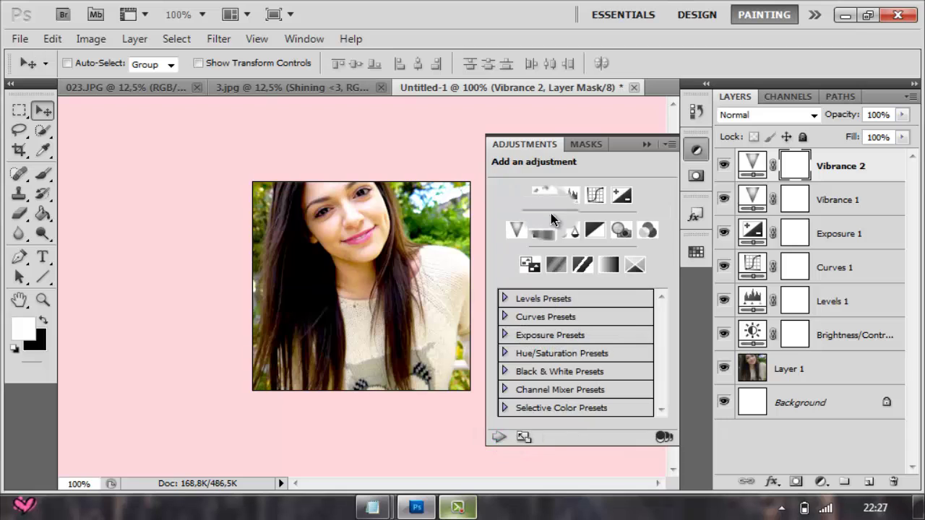
{"action": "left_click", "coordinate": [462, 509]}
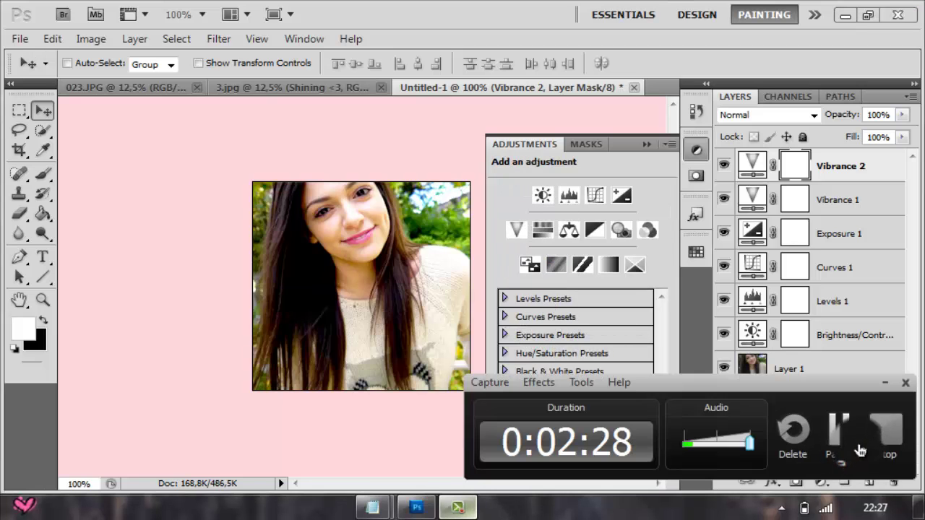
{"action": "left_click", "coordinate": [836, 433]}
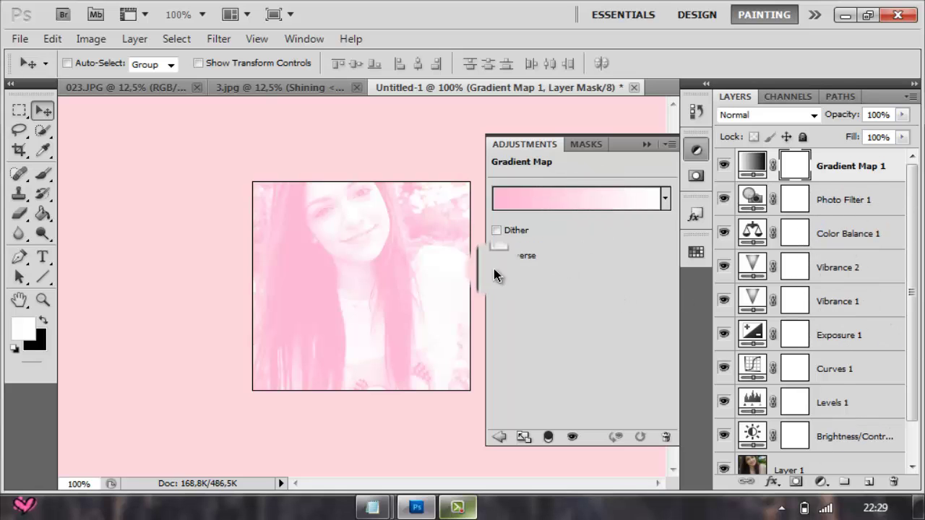
{"action": "left_click", "coordinate": [520, 257]}
{"action": "key", "text": "ctrl+z"}
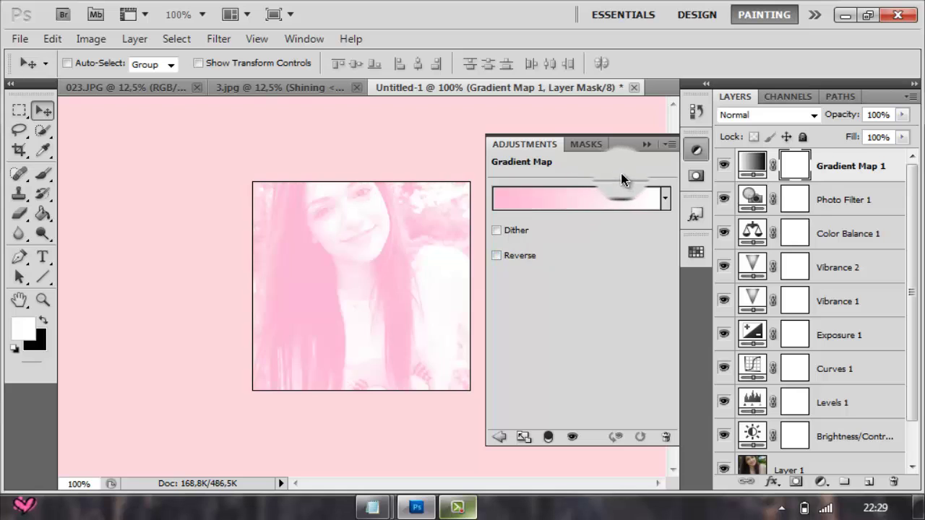
Set Gradient Map 1 to the black-to-white Foreground to Background preset
{"action": "left_click", "coordinate": [627, 197]}
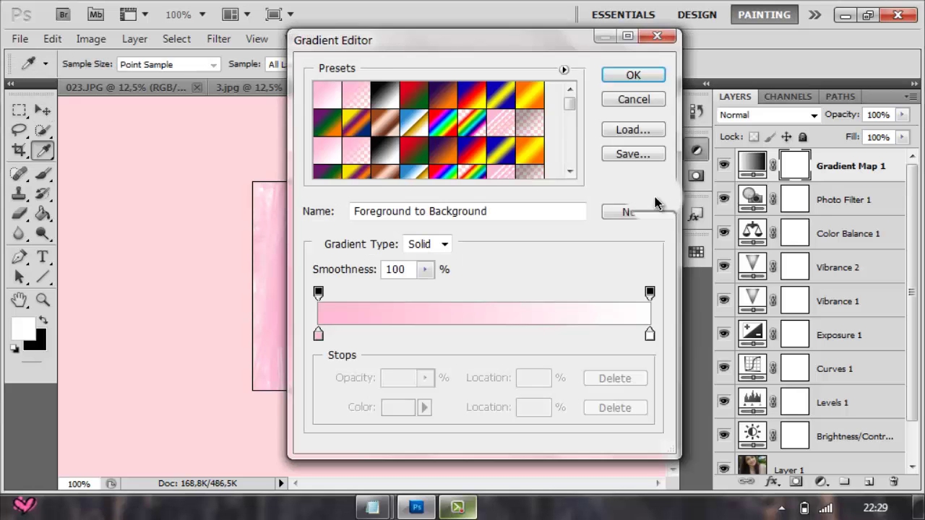
{"action": "left_click_drag", "start_coordinate": [581, 109], "coordinate": [578, 176]}
{"action": "scroll", "coordinate": [576, 151], "scroll_direction": "up", "scroll_amount": 3}
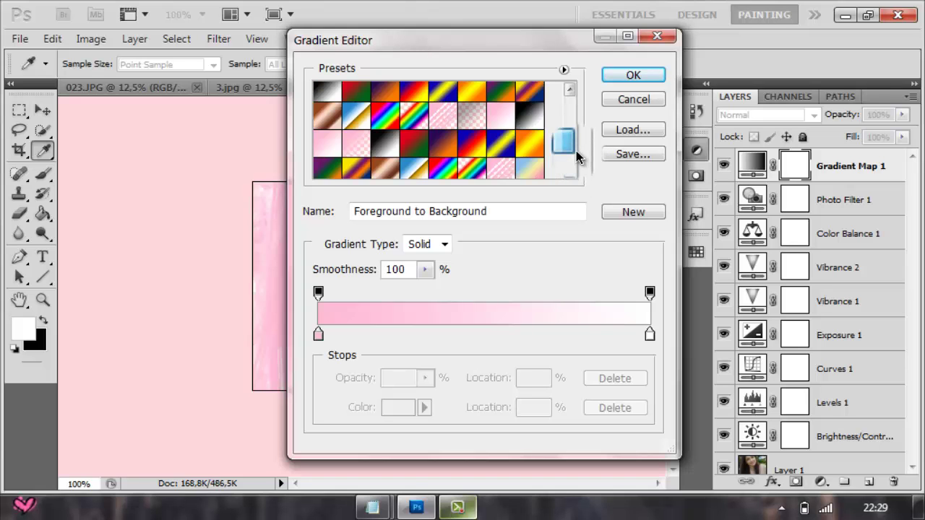
{"action": "scroll", "coordinate": [577, 153], "scroll_direction": "down", "scroll_amount": 2}
{"action": "scroll", "coordinate": [576, 154], "scroll_direction": "down", "scroll_amount": 2}
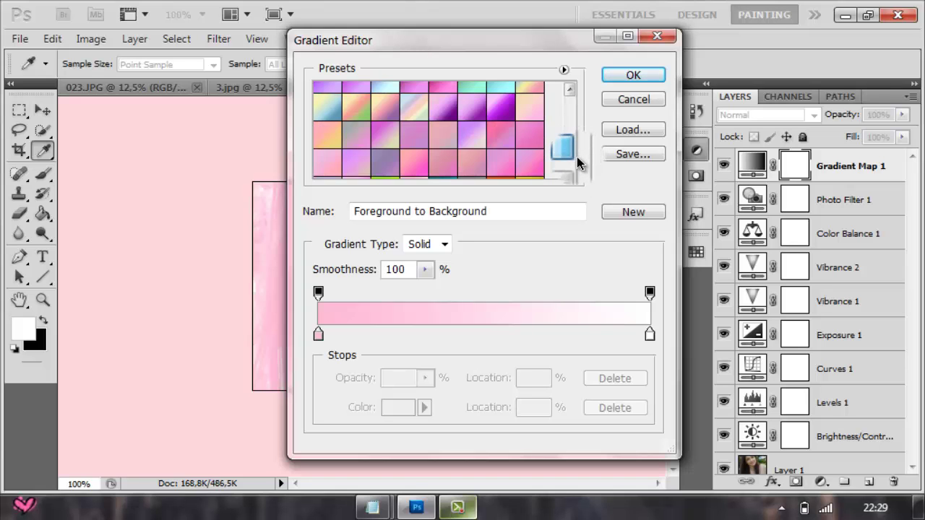
{"action": "scroll", "coordinate": [576, 160], "scroll_direction": "up", "scroll_amount": 3}
{"action": "left_click", "coordinate": [496, 92]}
{"action": "left_click", "coordinate": [510, 93]}
{"action": "left_click", "coordinate": [479, 94]}
{"action": "scroll", "coordinate": [577, 159], "scroll_direction": "down", "scroll_amount": 8}
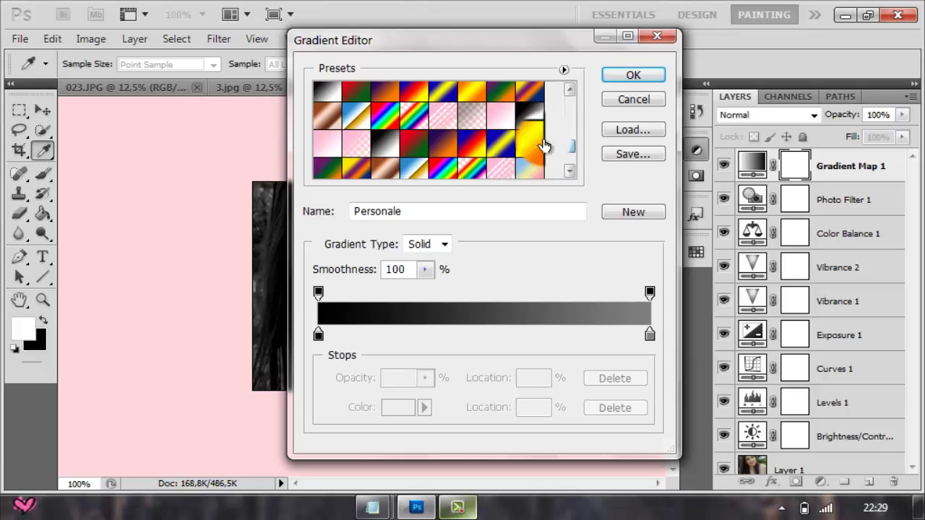
{"action": "left_click", "coordinate": [535, 121]}
{"action": "left_click", "coordinate": [660, 75]}
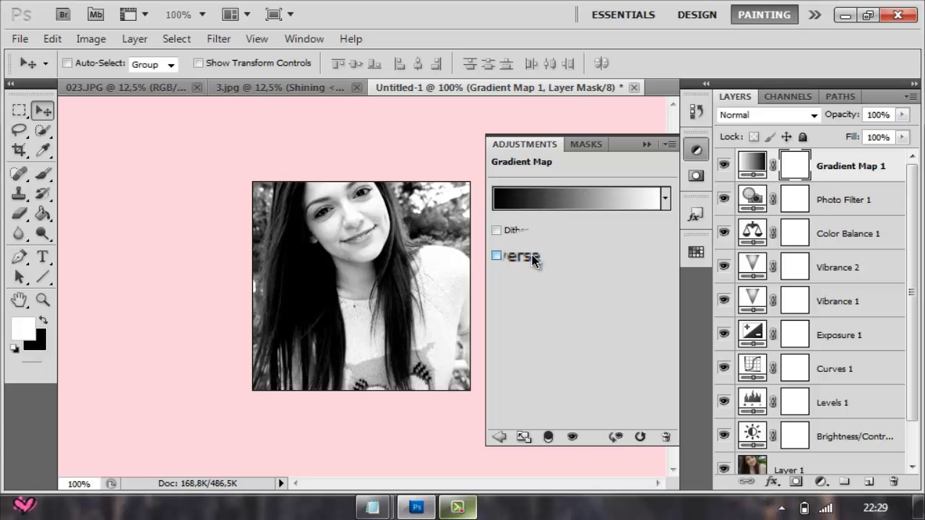
Leave the gradient unreversed and hide Gradient Map 1 to see the colour portrait
{"action": "left_click", "coordinate": [533, 258]}
{"action": "left_click", "coordinate": [533, 258]}
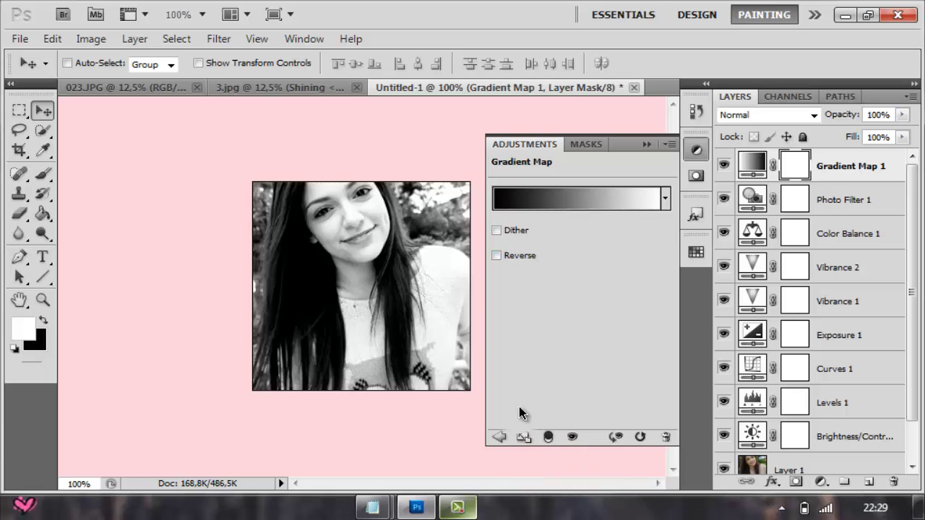
{"action": "left_click", "coordinate": [499, 437]}
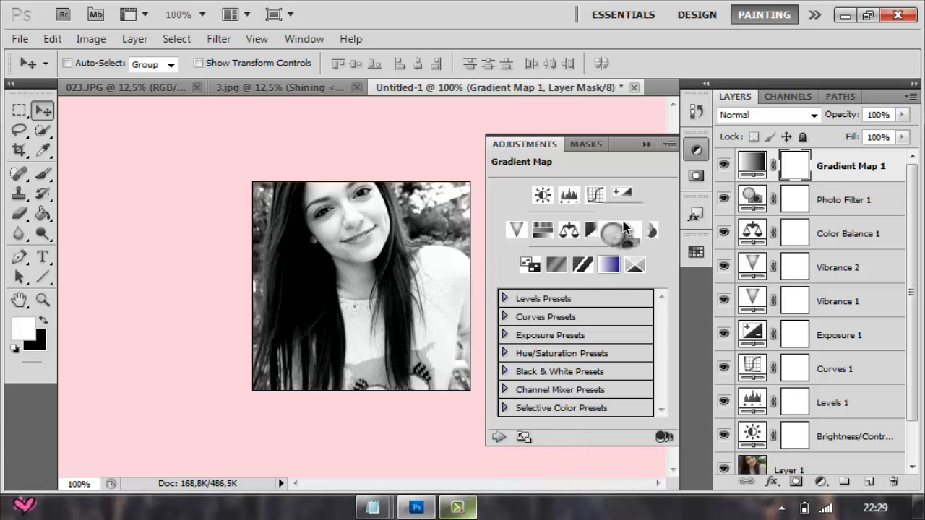
{"action": "left_click", "coordinate": [724, 167]}
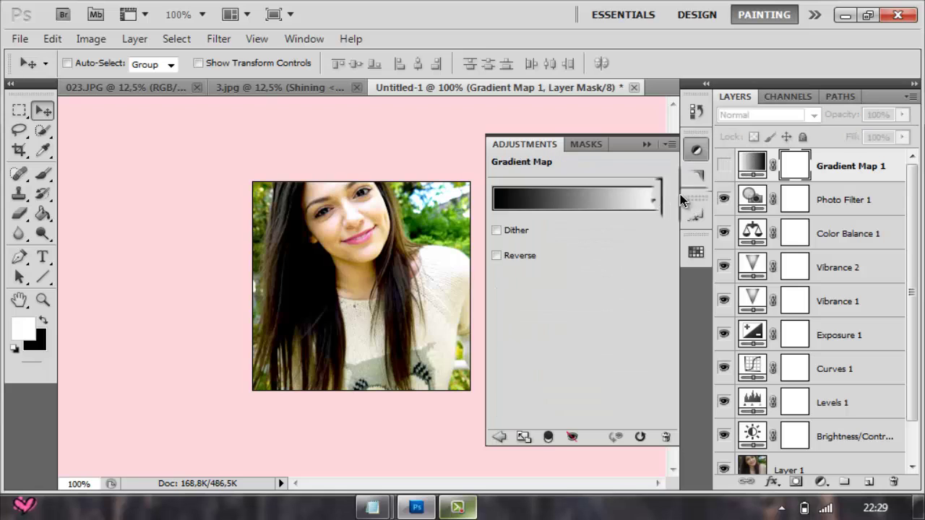
{"action": "left_click", "coordinate": [499, 438]}
Group Photo Filter 1 through Brightness/Contrast 1 into Group 1 with Ctrl+G, keeping Gradient Map 1 hidden
{"action": "scroll", "coordinate": [876, 311], "scroll_direction": "down", "scroll_amount": 1}
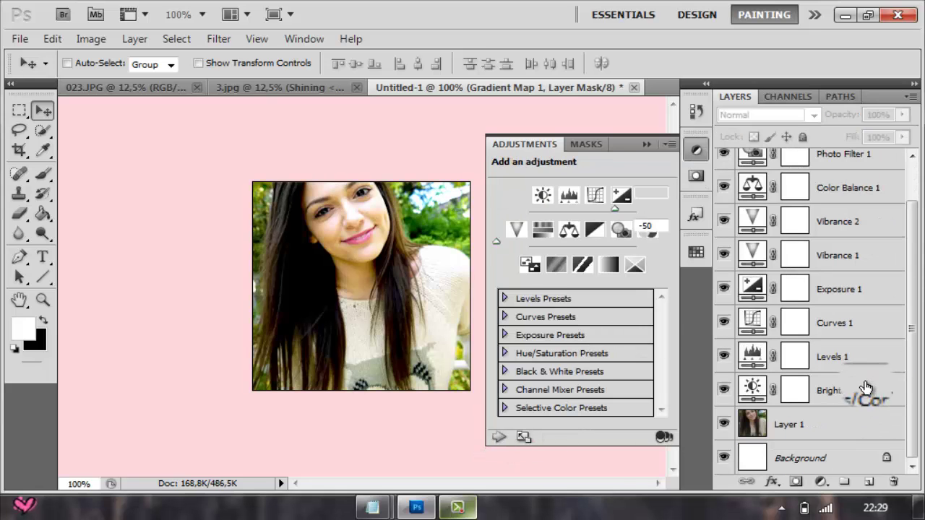
{"action": "left_click", "coordinate": [867, 389]}
{"action": "left_click", "coordinate": [696, 149]}
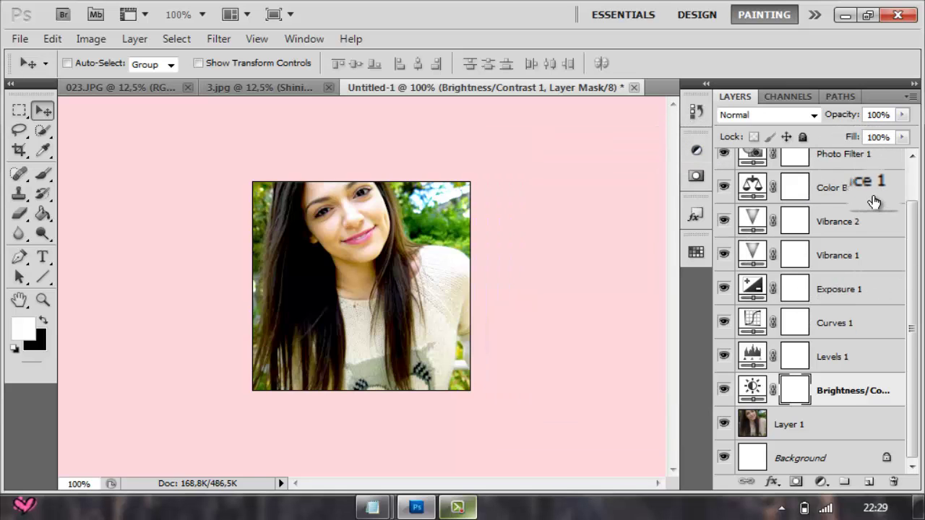
{"action": "scroll", "coordinate": [871, 202], "scroll_direction": "up", "scroll_amount": 1}
{"action": "left_click_drag", "start_coordinate": [849, 199], "coordinate": [848, 167]}
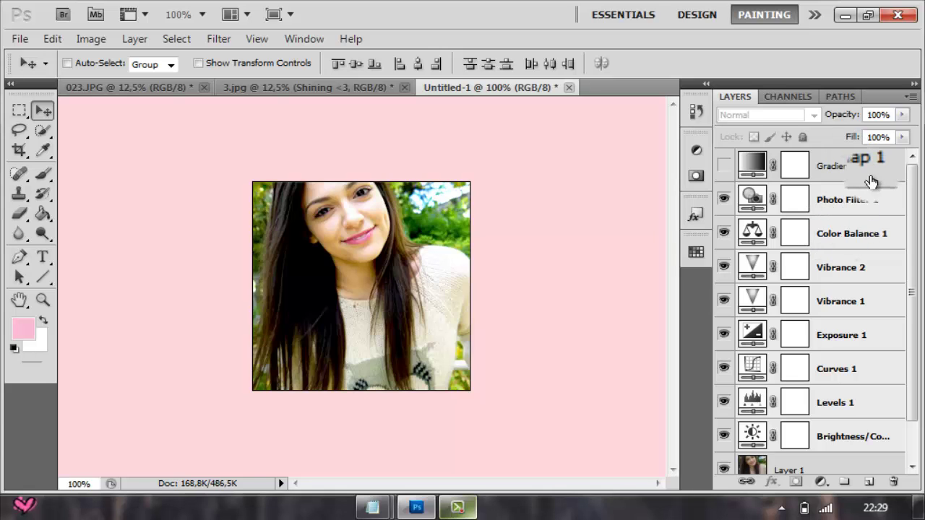
{"action": "key", "text": "ctrl+g"}
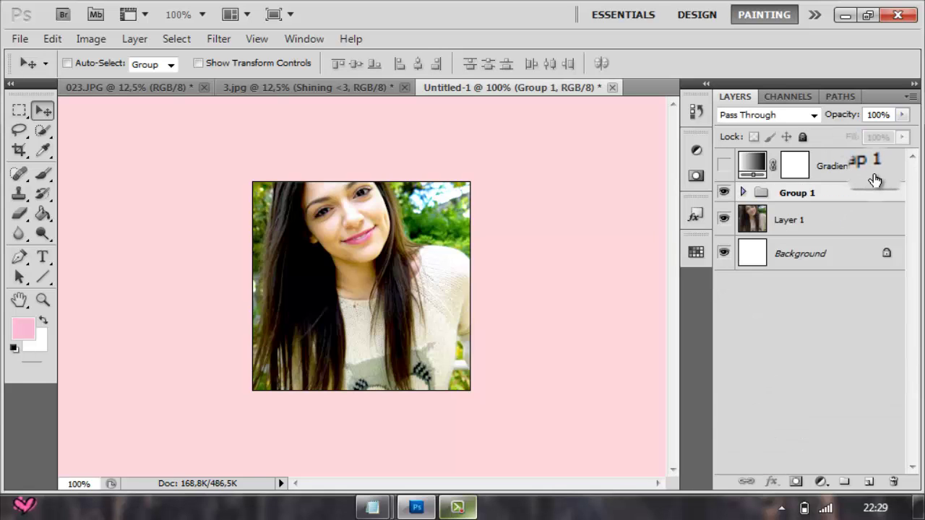
{"action": "left_click", "coordinate": [723, 193]}
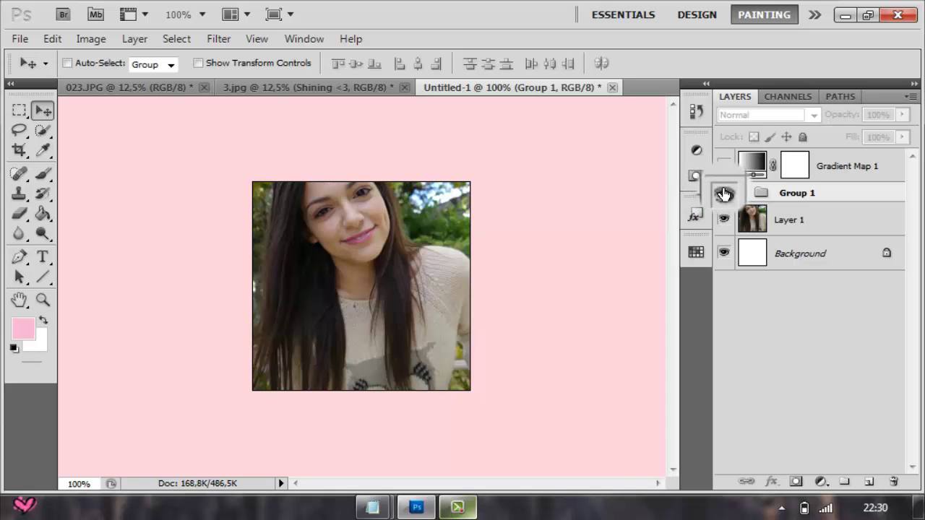
{"action": "left_click", "coordinate": [723, 193]}
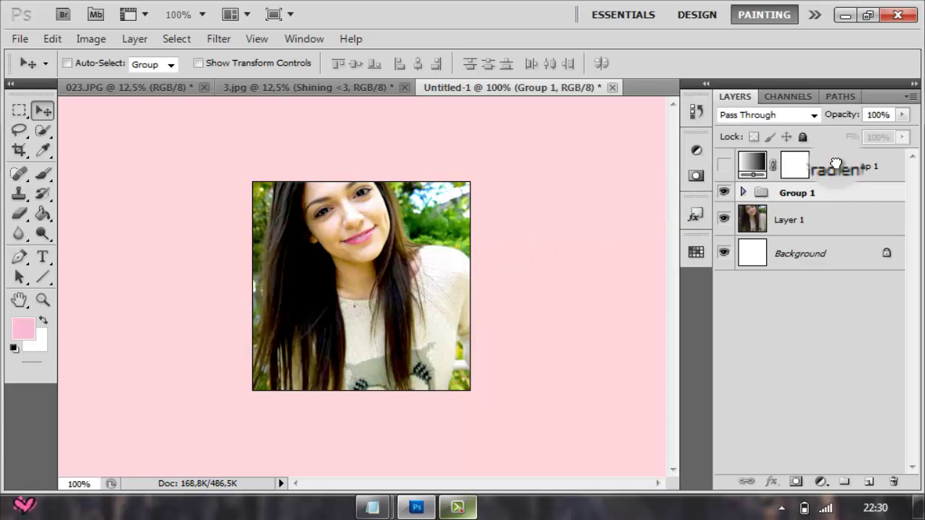
{"action": "left_click", "coordinate": [723, 165]}
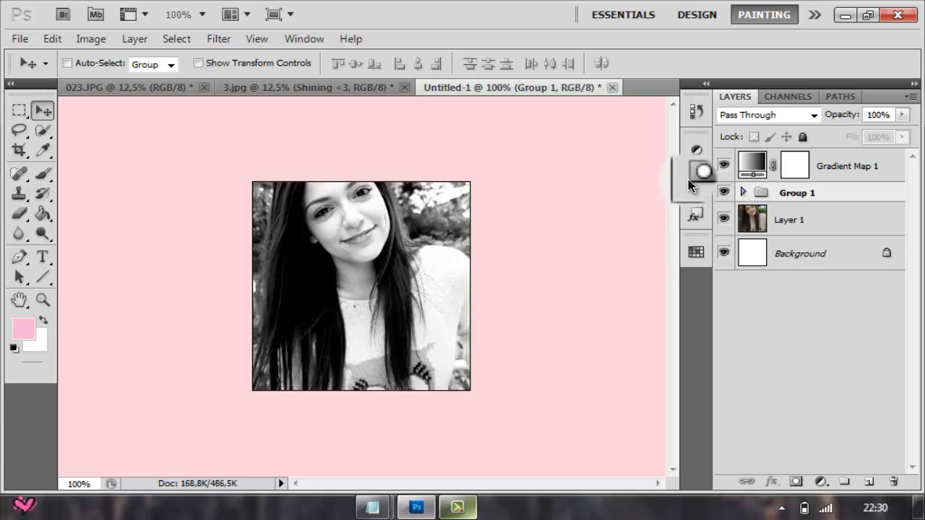
{"action": "left_click", "coordinate": [722, 166]}
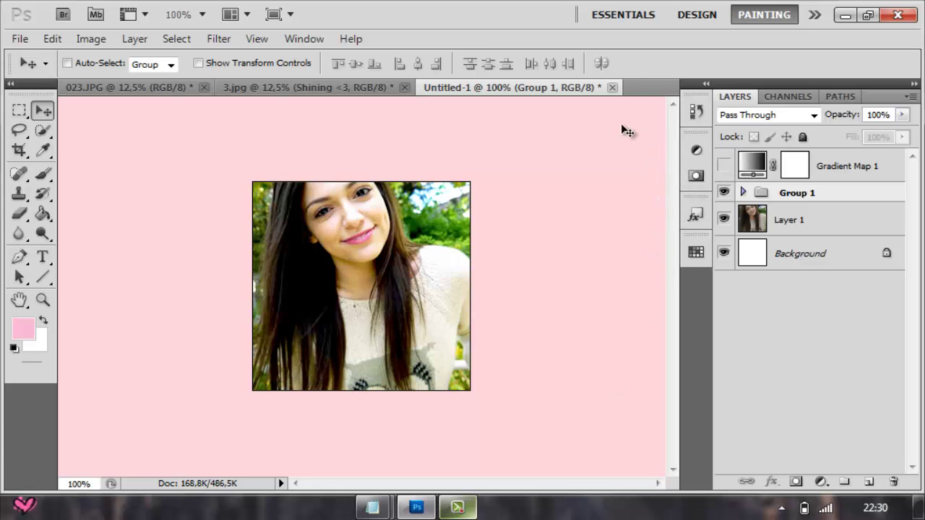
Switch to Untitled-2, the document holding the placed mirror-selfie photo
{"action": "left_click", "coordinate": [31, 38]}
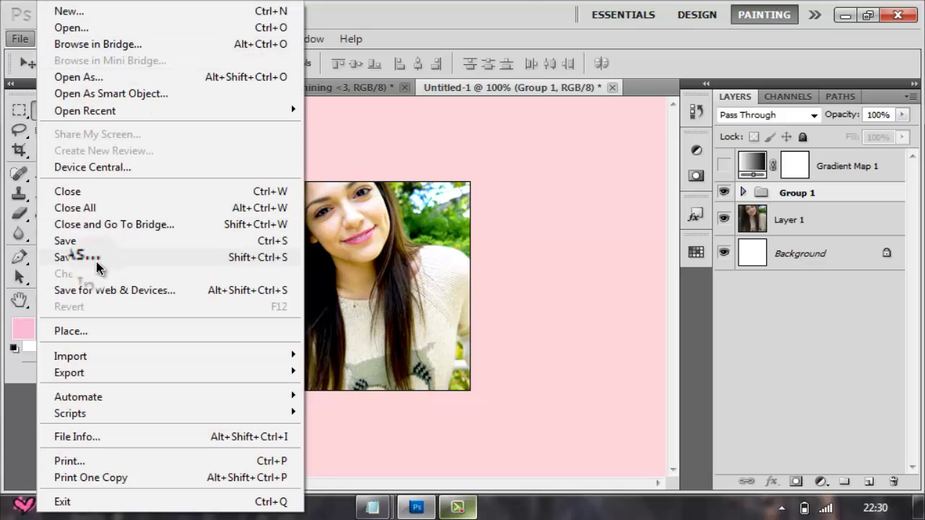
{"action": "left_click", "coordinate": [508, 157]}
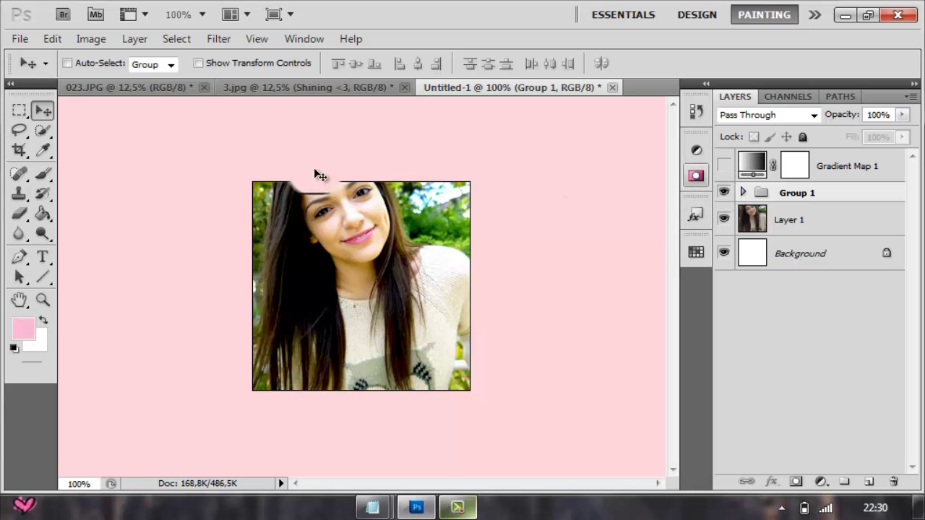
{"action": "left_click", "coordinate": [22, 40]}
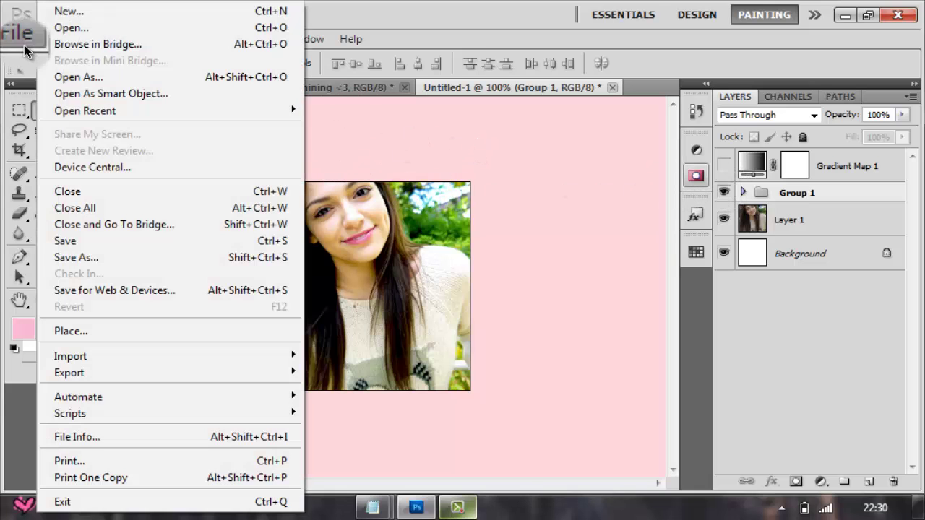
{"action": "left_click", "coordinate": [457, 506]}
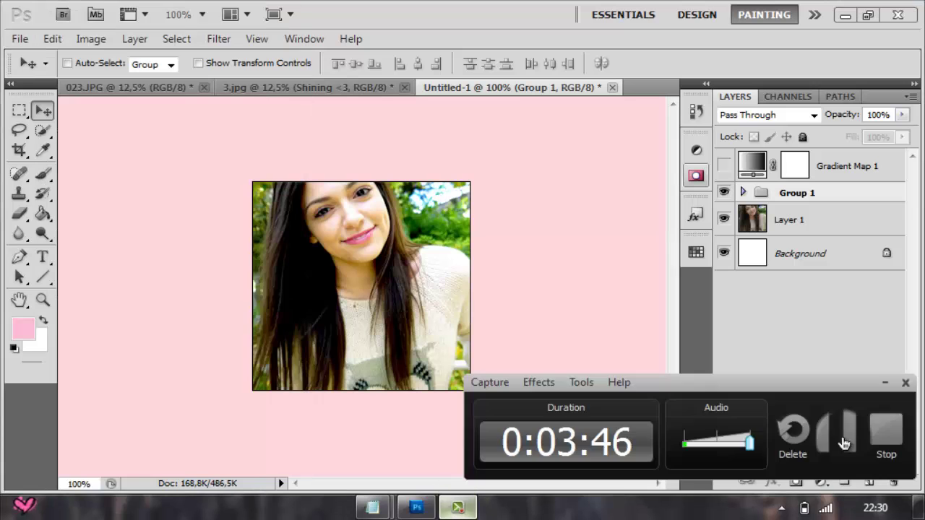
{"action": "left_click", "coordinate": [837, 430]}
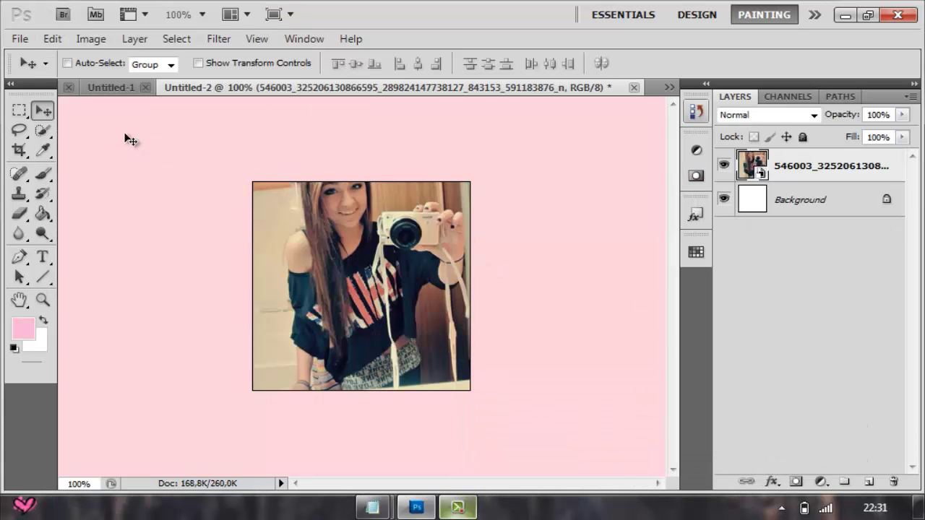
Switch back to Untitled-1 and rename its Group 1 adjustment group to 'asdfghjkl xo'
{"action": "left_click_drag", "start_coordinate": [111, 88], "coordinate": [390, 90]}
{"action": "mouse_move", "coordinate": [840, 201]}
{"action": "left_mouse_down"}
{"action": "mouse_move", "coordinate": [805, 197]}
{"action": "mouse_move", "coordinate": [808, 175]}
{"action": "mouse_move", "coordinate": [805, 195]}
{"action": "mouse_move", "coordinate": [839, 202]}
{"action": "left_mouse_up"}
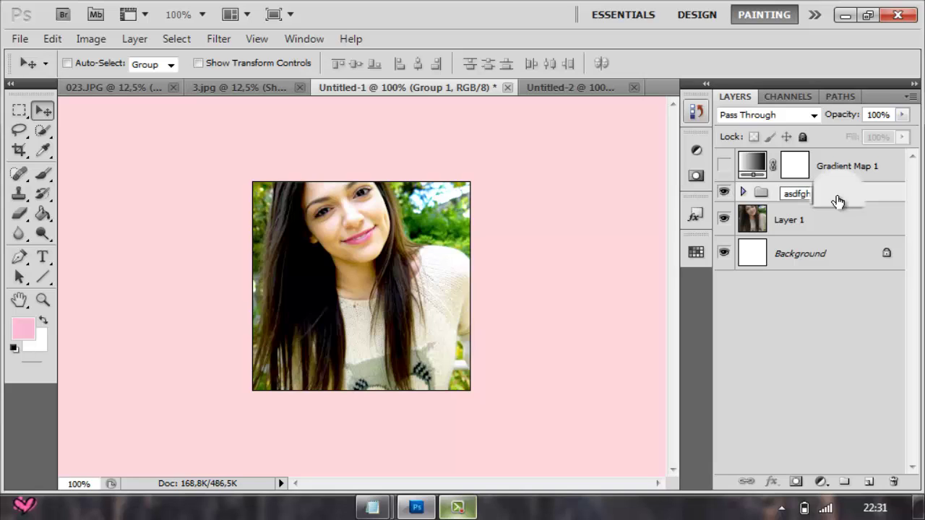
{"action": "key", "text": "Return"}
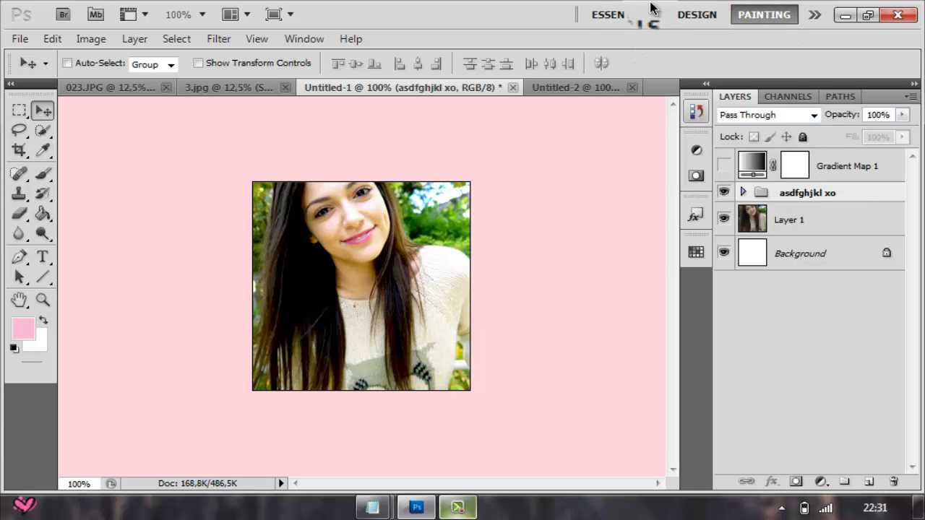
Float the Untitled-1 window and drag its asdfghjkl xo adjustment group onto the Untitled-2 photo
{"action": "left_click_drag", "start_coordinate": [549, 103], "coordinate": [370, 103]}
{"action": "left_click_drag", "start_coordinate": [295, 112], "coordinate": [456, 84]}
{"action": "key", "text": "ctrl+shift+Tab"}
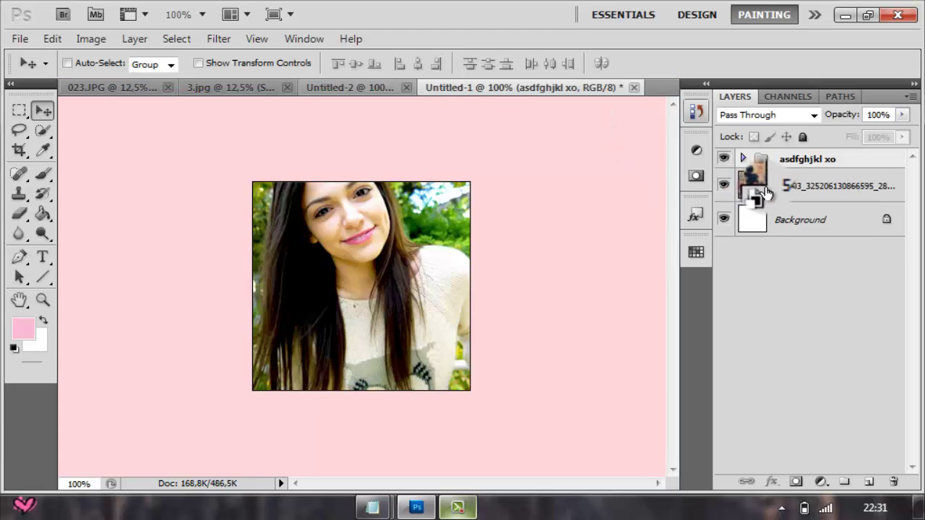
{"action": "left_click_drag", "start_coordinate": [766, 158], "coordinate": [576, 138]}
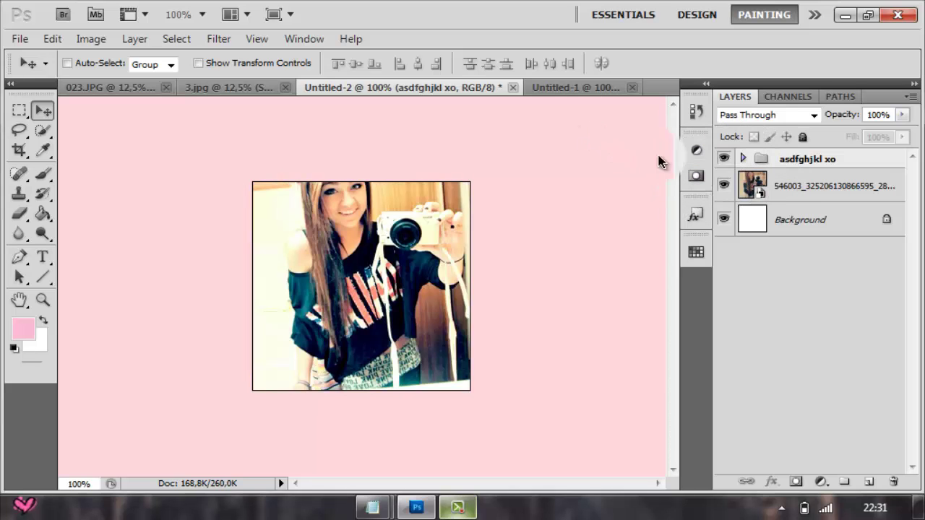
{"action": "left_click_drag", "start_coordinate": [748, 160], "coordinate": [809, 159]}
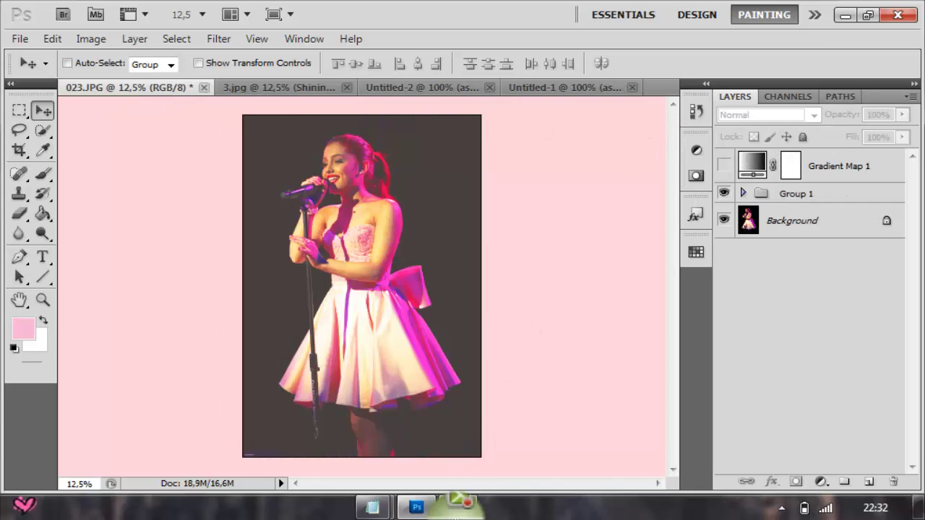
{"action": "left_click", "coordinate": [457, 506]}
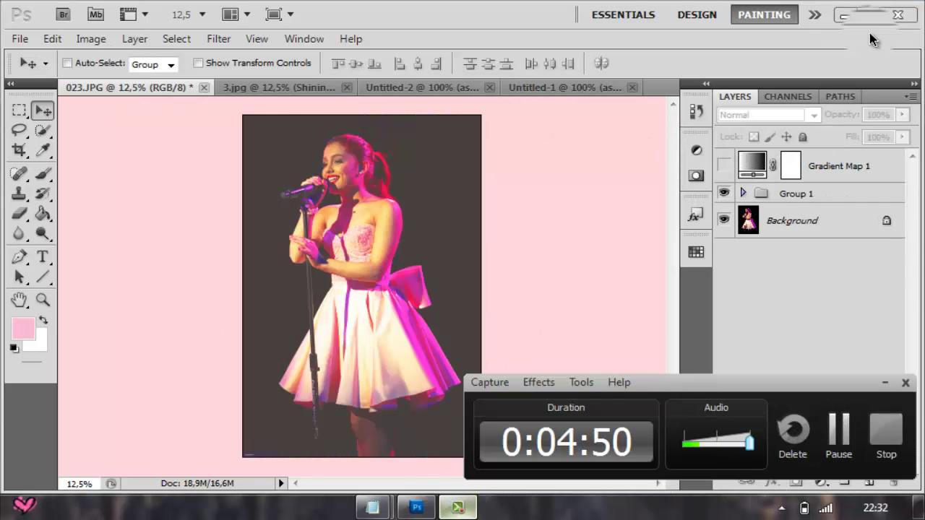
Minimize Photoshop to the taskbar to reveal the heart-shaped sneaker desktop wallpaper
{"action": "left_click", "coordinate": [844, 15]}
{"action": "left_click", "coordinate": [881, 390]}
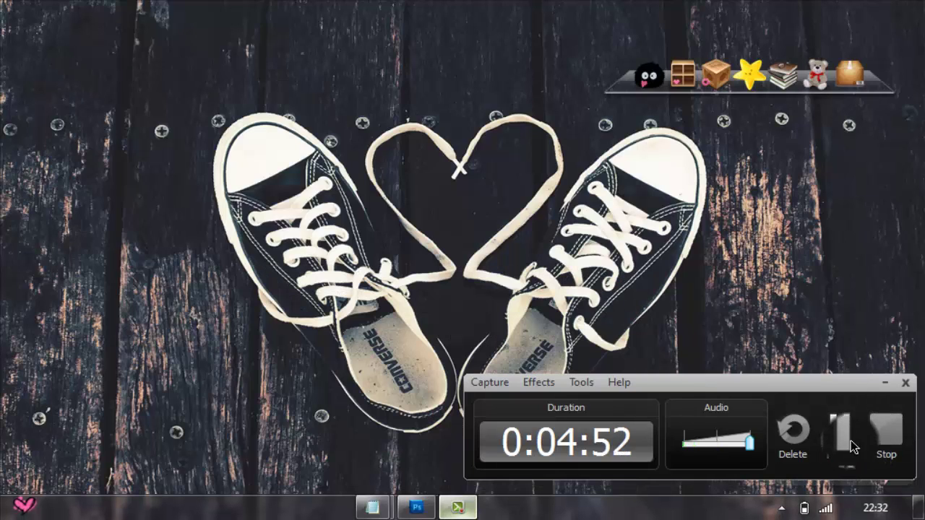
{"action": "left_click_drag", "start_coordinate": [295, 72], "coordinate": [697, 278]}
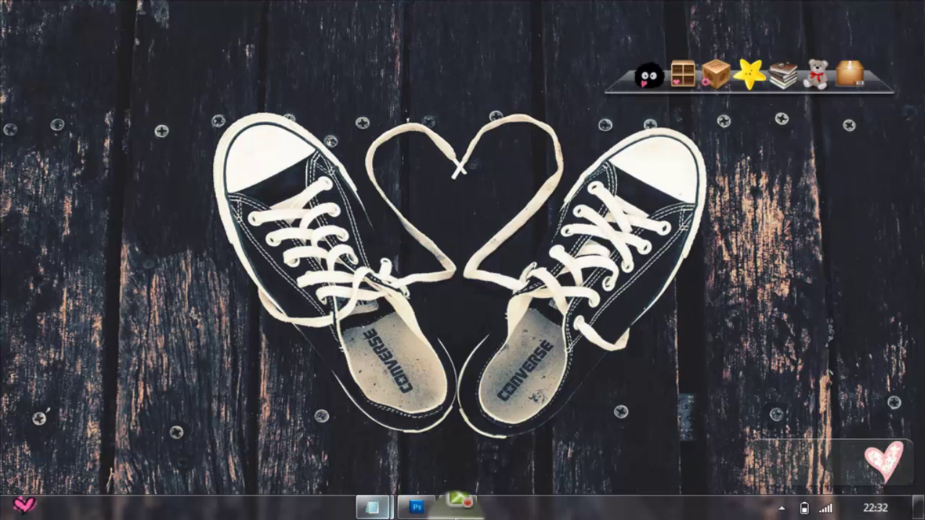
{"action": "left_click", "coordinate": [843, 437]}
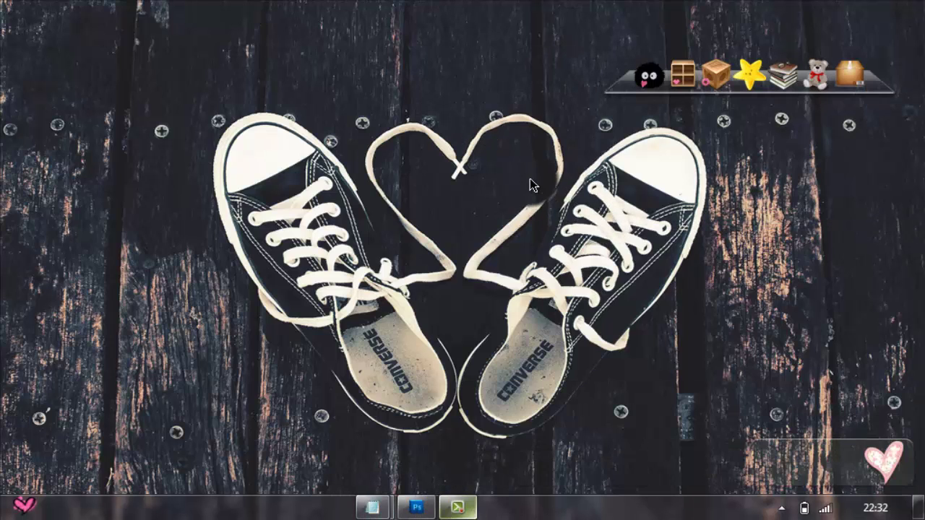